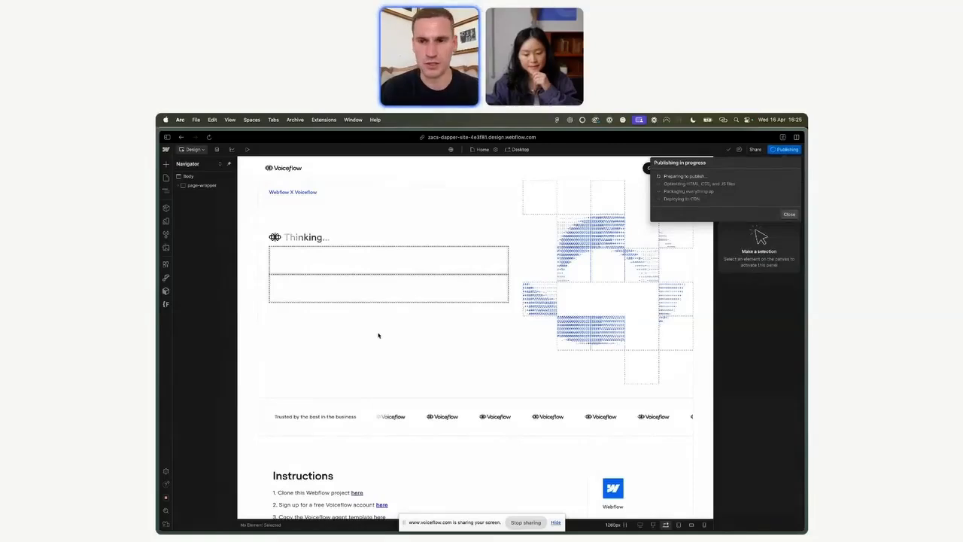
Step: Select the 'Thinking…' status element in the chat area of the Home page
{"action": "scroll", "coordinate": [395, 376], "scroll_direction": "down", "scroll_amount": 5}
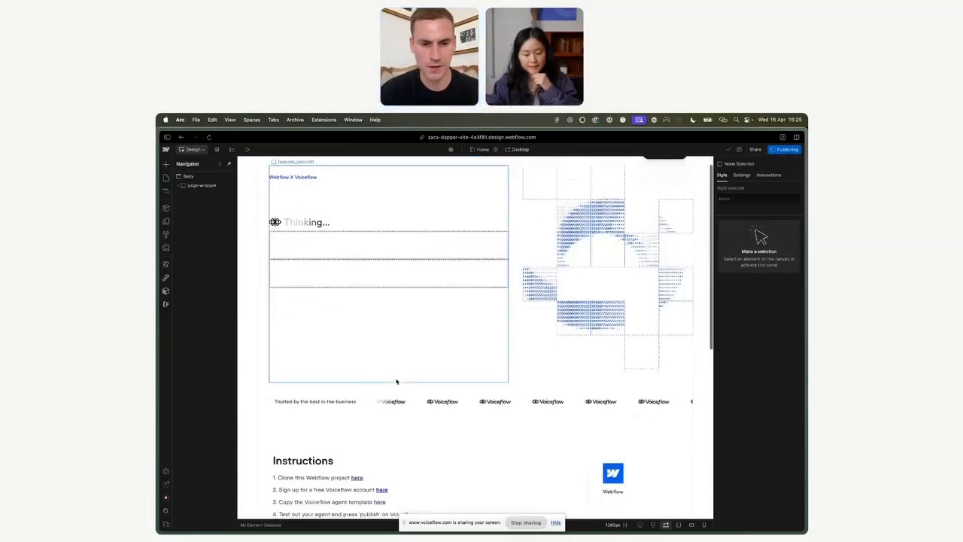
{"action": "scroll", "coordinate": [396, 381], "scroll_direction": "up", "scroll_amount": 5}
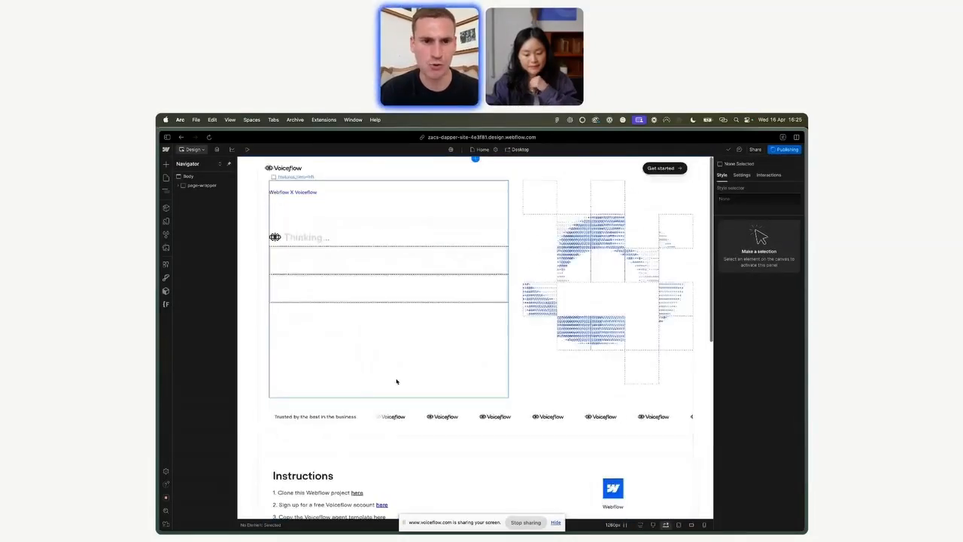
{"action": "left_click", "coordinate": [315, 238]}
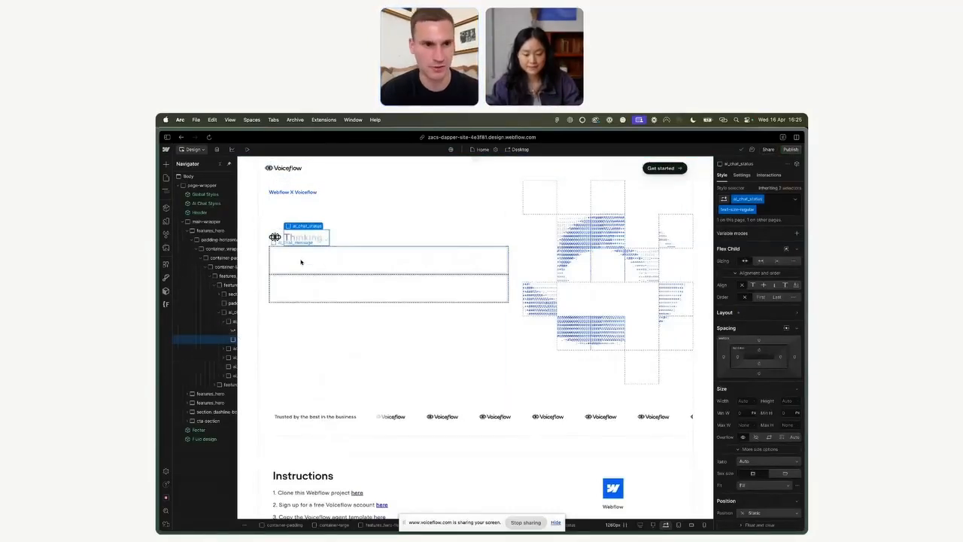
Step: Open the Pages panel, select the chat thinking wrapper, and switch to the Assets page
{"action": "left_click", "coordinate": [166, 178]}
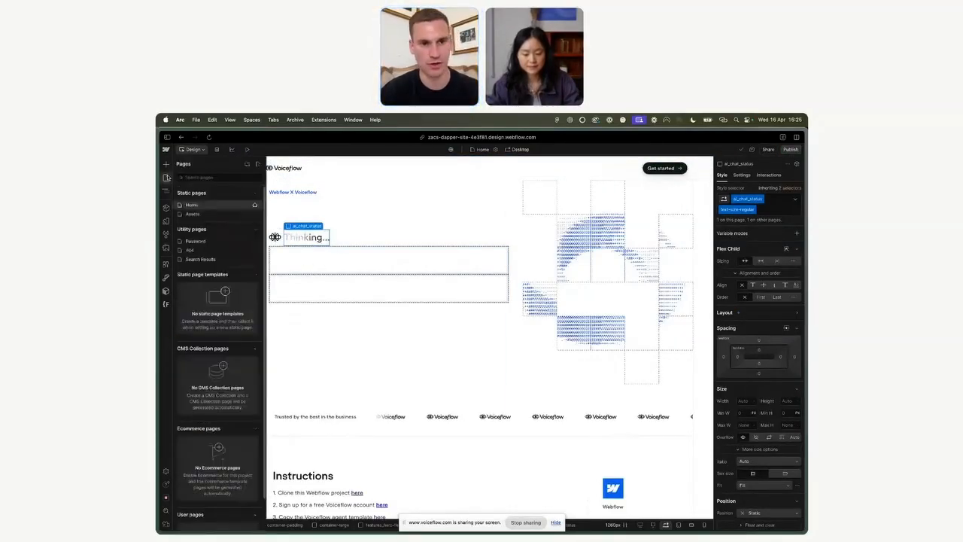
{"action": "left_click", "coordinate": [368, 237]}
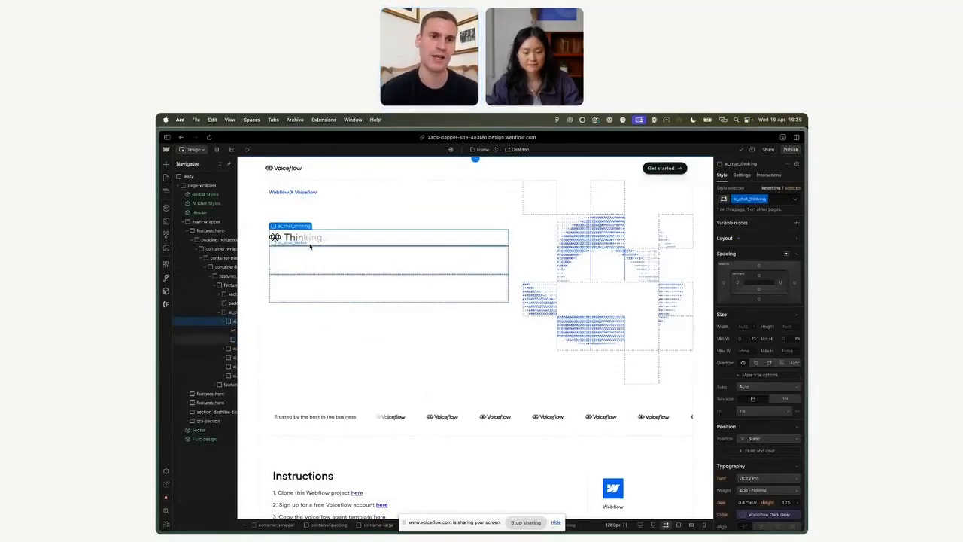
{"action": "left_click", "coordinate": [166, 177]}
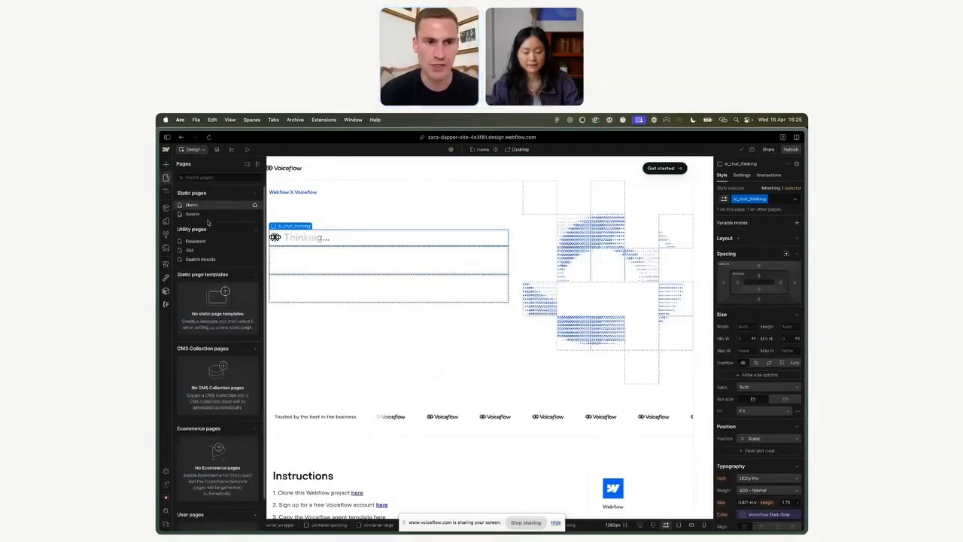
{"action": "left_click", "coordinate": [201, 214]}
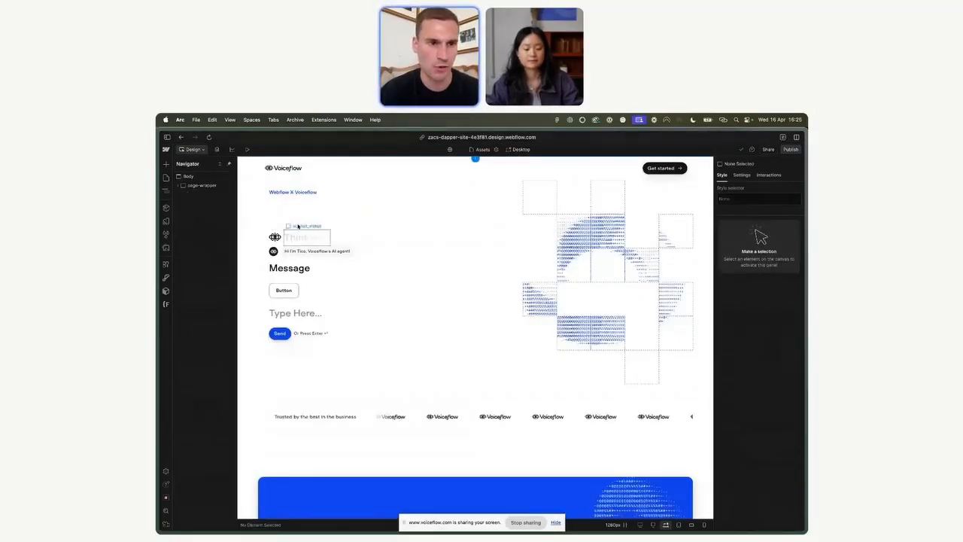
Step: Select the Message heading element and review its typography styles
{"action": "left_click", "coordinate": [296, 272]}
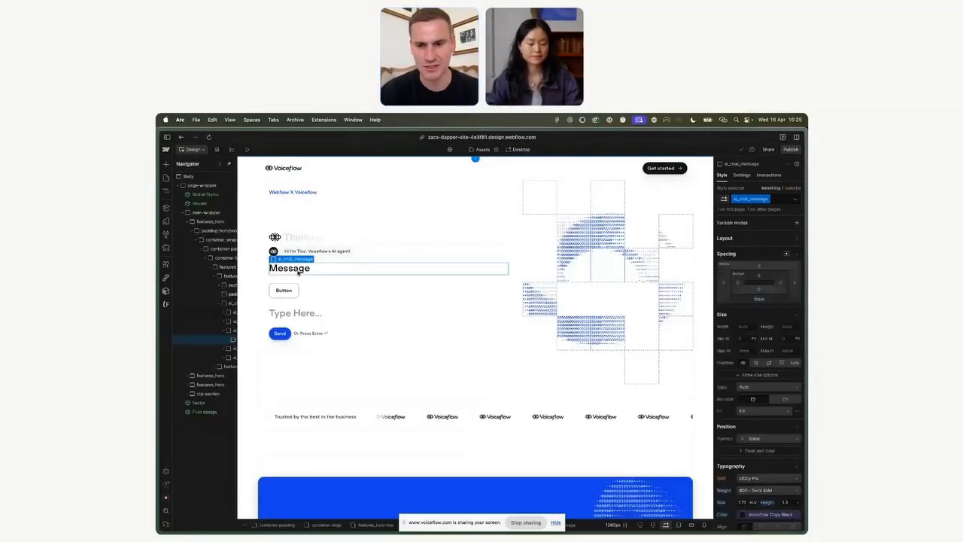
{"action": "scroll", "coordinate": [752, 442], "scroll_direction": "down", "scroll_amount": 5}
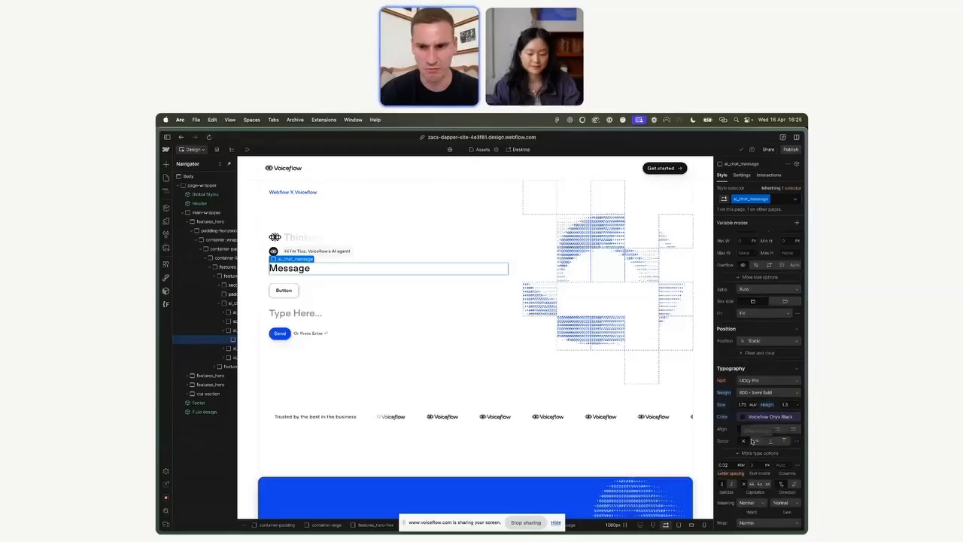
{"action": "scroll", "coordinate": [767, 414], "scroll_direction": "up", "scroll_amount": 3}
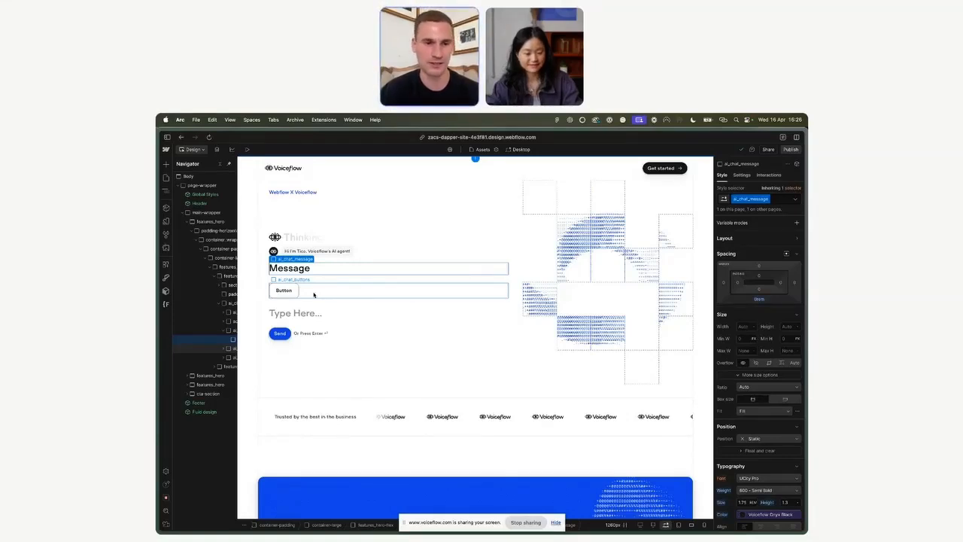
Step: Open the published Webflow X Voiceflow site in the browser
{"action": "key", "text": "p"}
{"action": "left_click", "coordinate": [204, 206]}
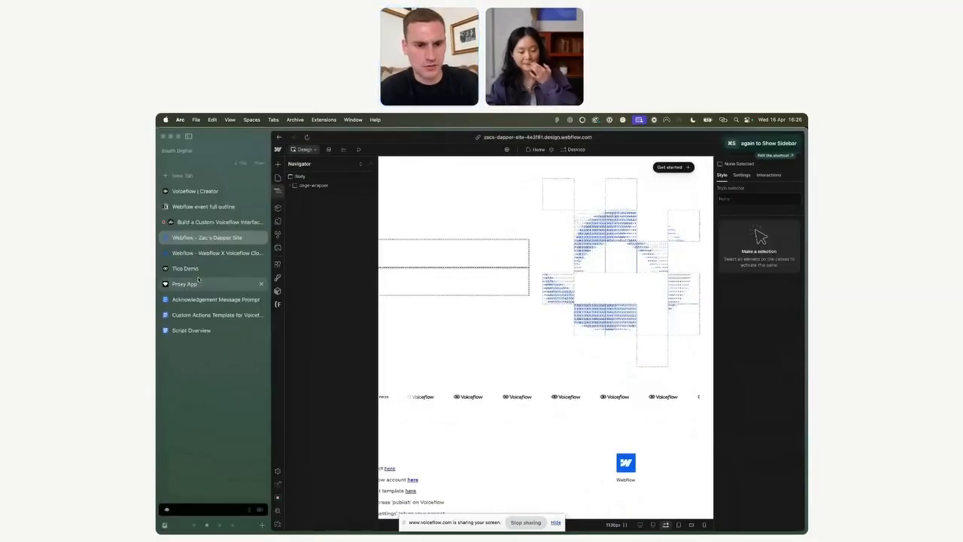
{"action": "left_click", "coordinate": [198, 280]}
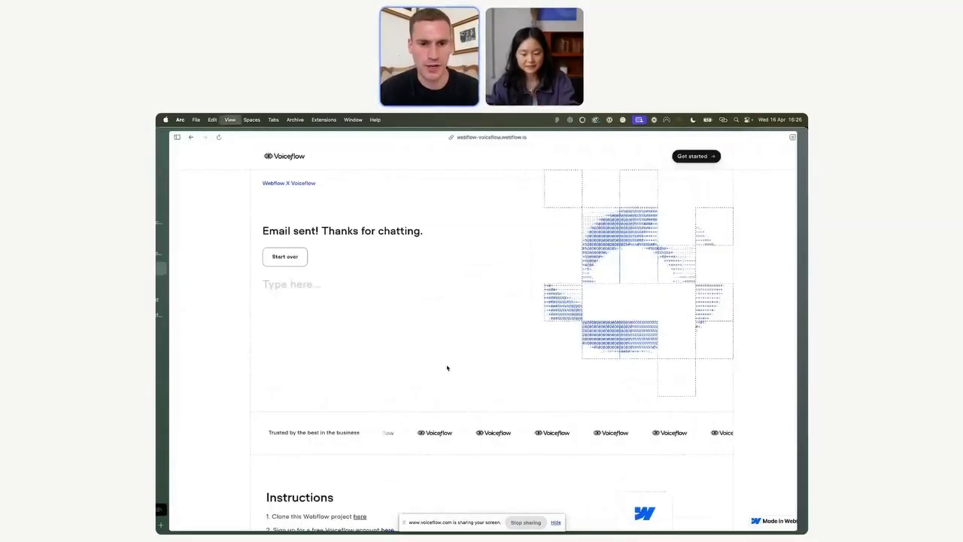
Step: Follow the Voiceflow agent template link, copy the agent into the Marketing Tico workspace, and open it
{"action": "scroll", "coordinate": [447, 367], "scroll_direction": "down", "scroll_amount": 4}
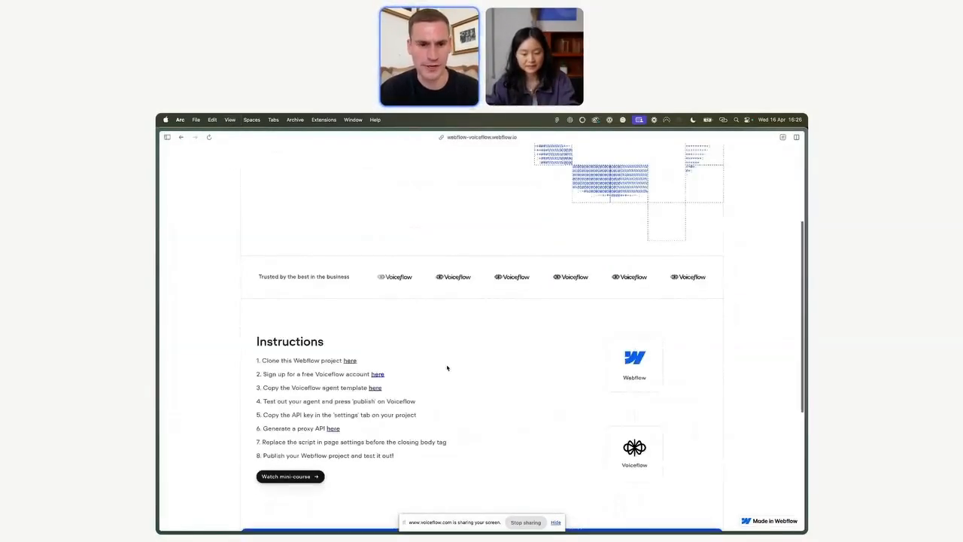
{"action": "scroll", "coordinate": [447, 367], "scroll_direction": "down", "scroll_amount": 2}
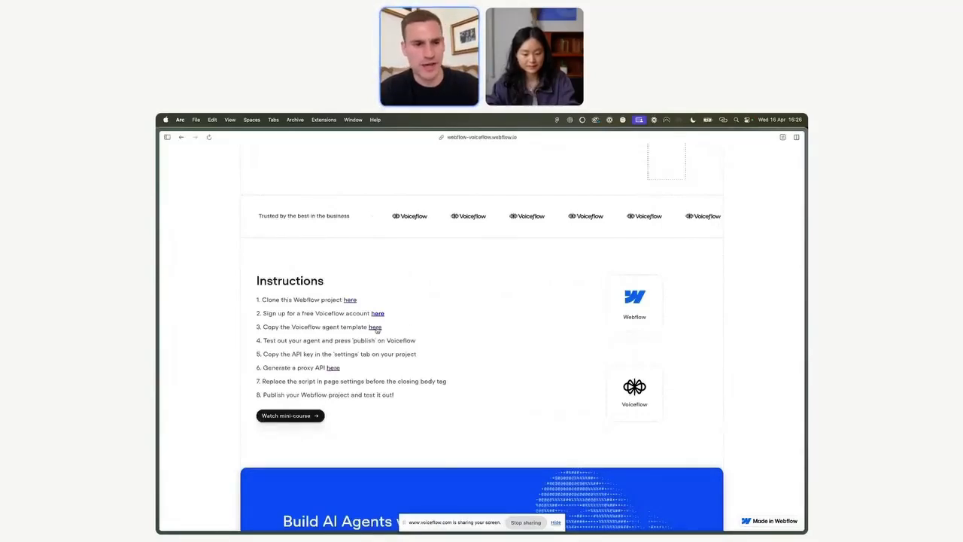
{"action": "left_click", "coordinate": [375, 326]}
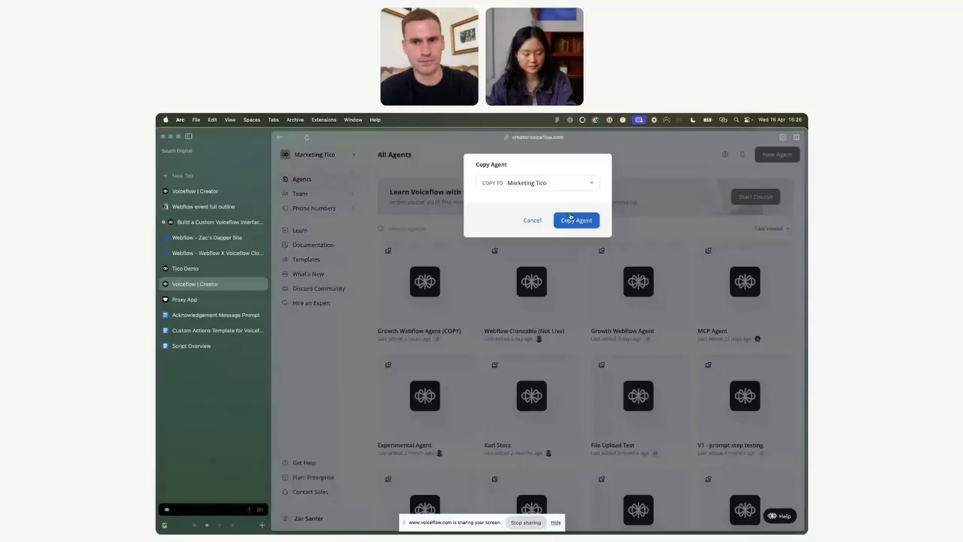
{"action": "left_click", "coordinate": [571, 219]}
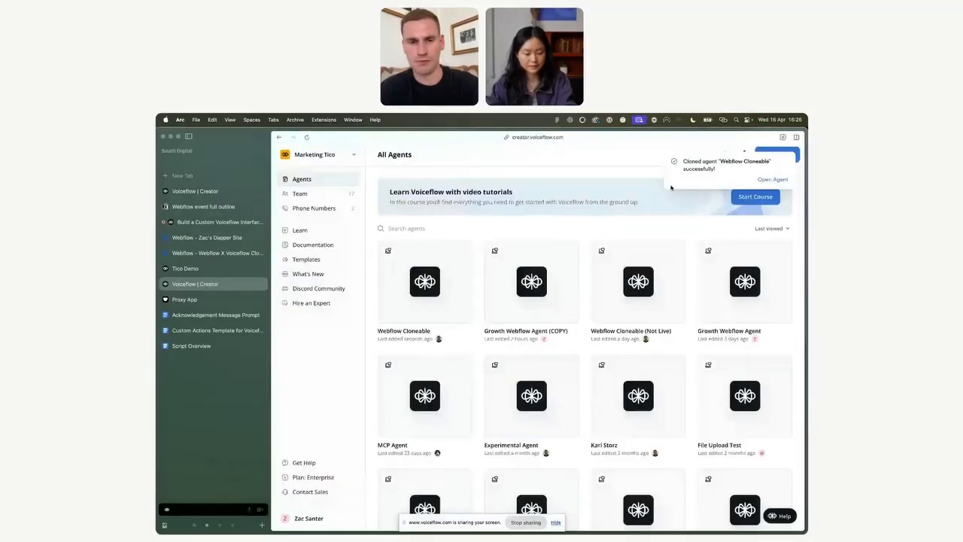
{"action": "left_click", "coordinate": [774, 179]}
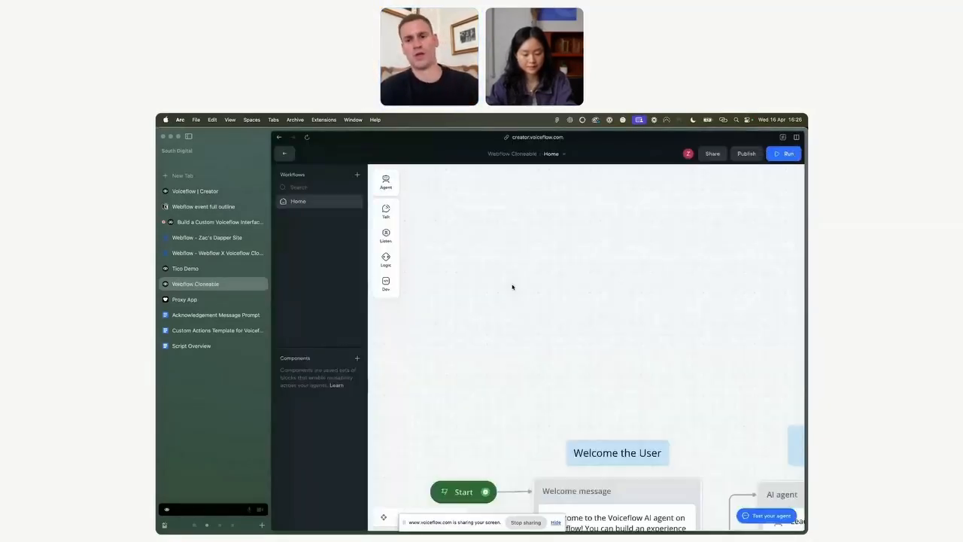
Step: Pan and zoom around the agent's Home workflow canvas to review its blocks
{"action": "scroll", "coordinate": [513, 286], "scroll_direction": "down", "scroll_amount": 5}
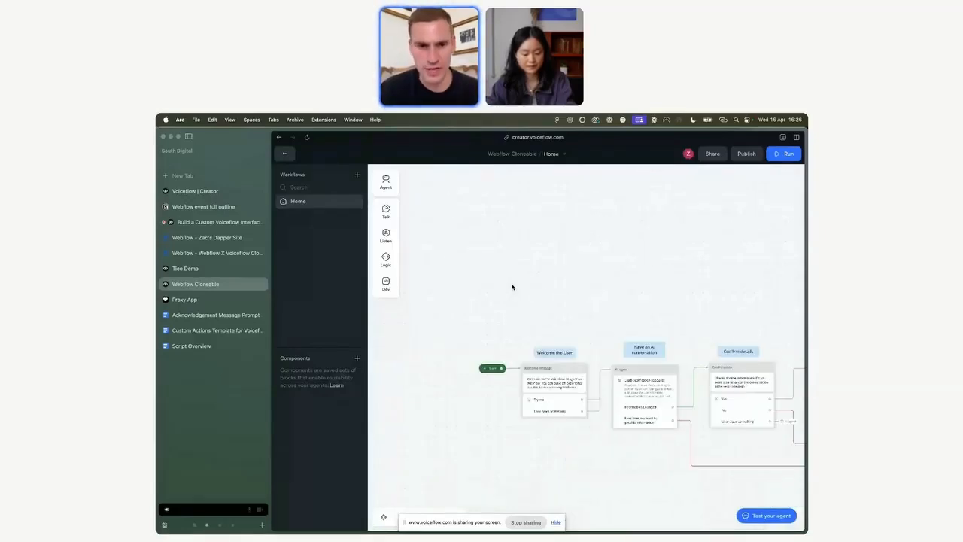
{"action": "scroll", "coordinate": [512, 286], "scroll_direction": "down", "scroll_amount": 3}
{"action": "scroll", "coordinate": [512, 286], "scroll_direction": "right", "scroll_amount": 4}
{"action": "scroll", "coordinate": [512, 286], "scroll_direction": "down", "scroll_amount": 2}
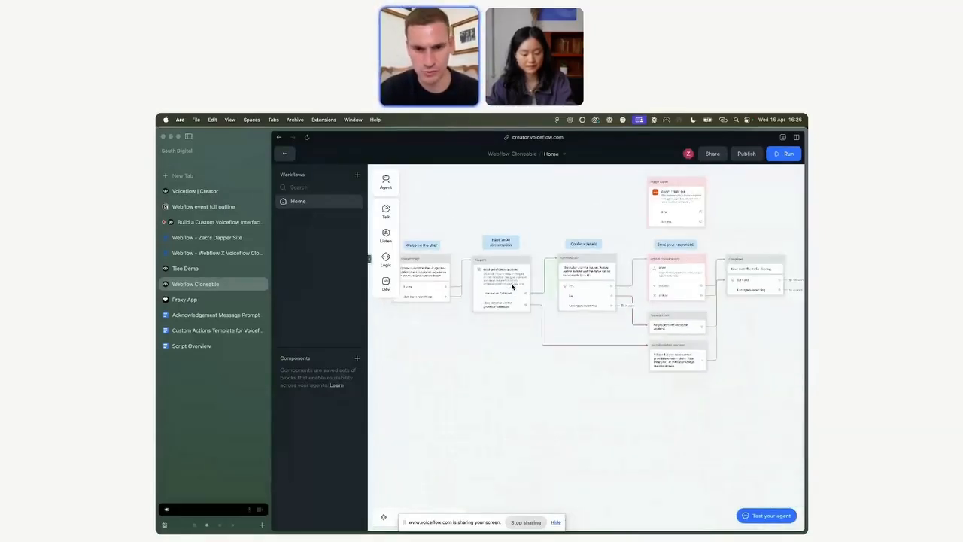
{"action": "scroll", "coordinate": [444, 276], "scroll_direction": "up", "scroll_amount": 4}
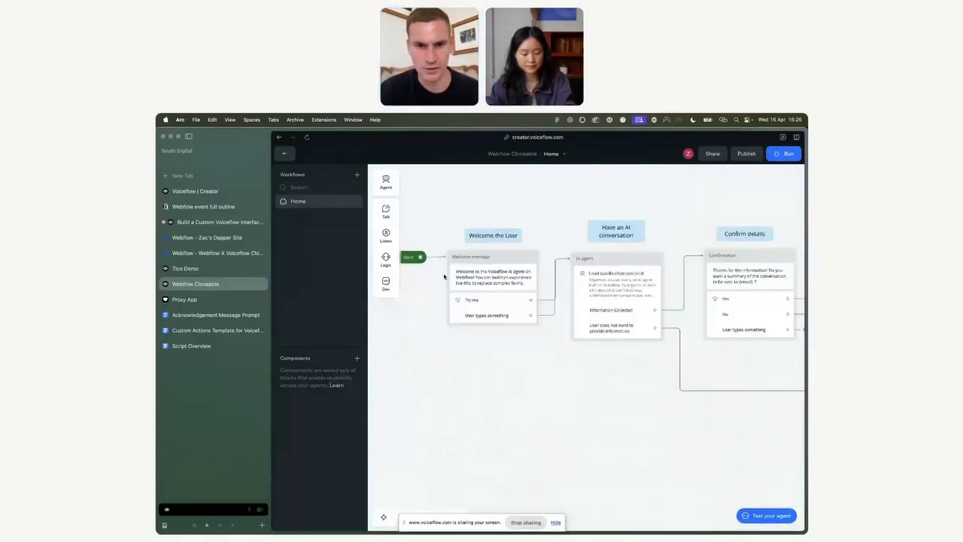
Step: Open the Welcome message block to read its text, then close it
{"action": "left_click", "coordinate": [487, 278]}
{"action": "left_click_drag", "start_coordinate": [763, 220], "coordinate": [754, 198]}
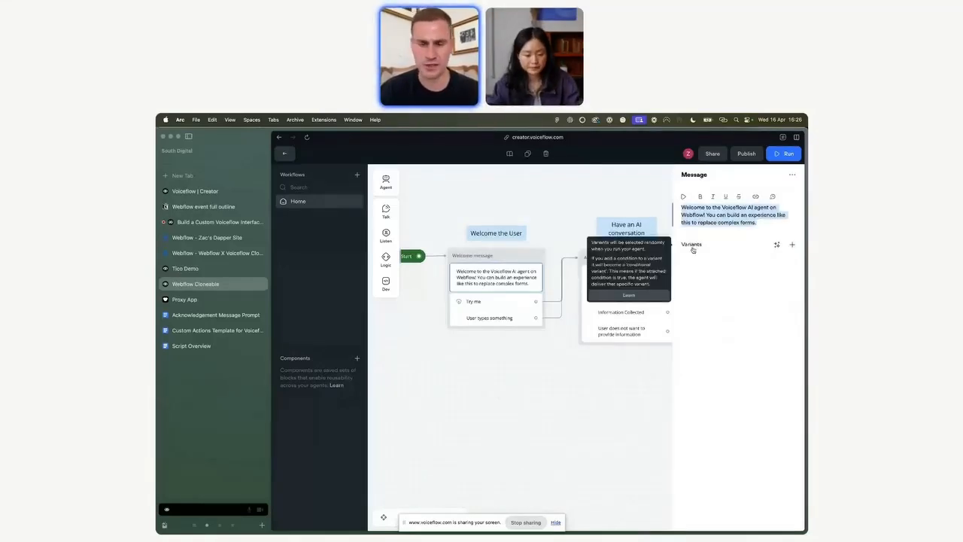
{"action": "left_click", "coordinate": [435, 426]}
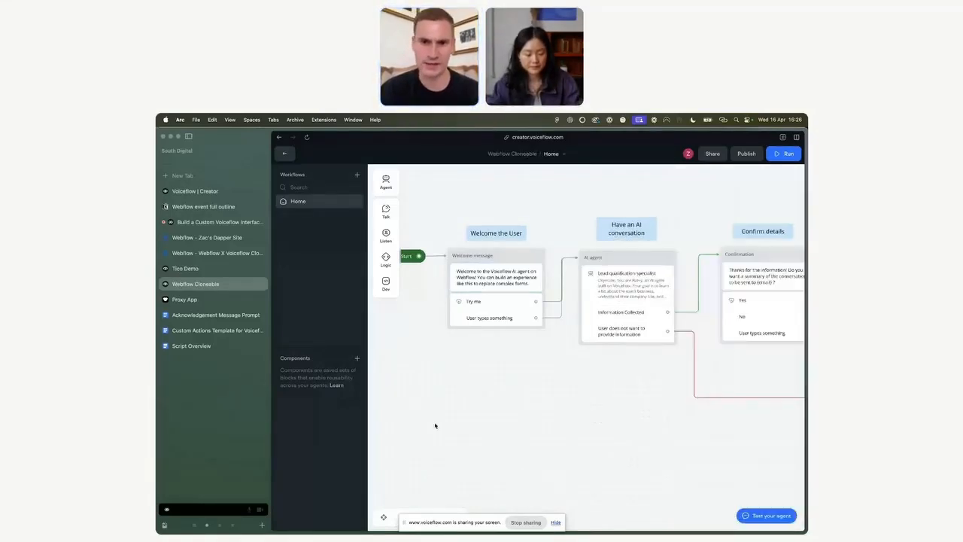
Step: Open the Lead qualification specialist agent's instructions from the AI agent block, then close them
{"action": "scroll", "coordinate": [593, 371], "scroll_direction": "right", "scroll_amount": 2}
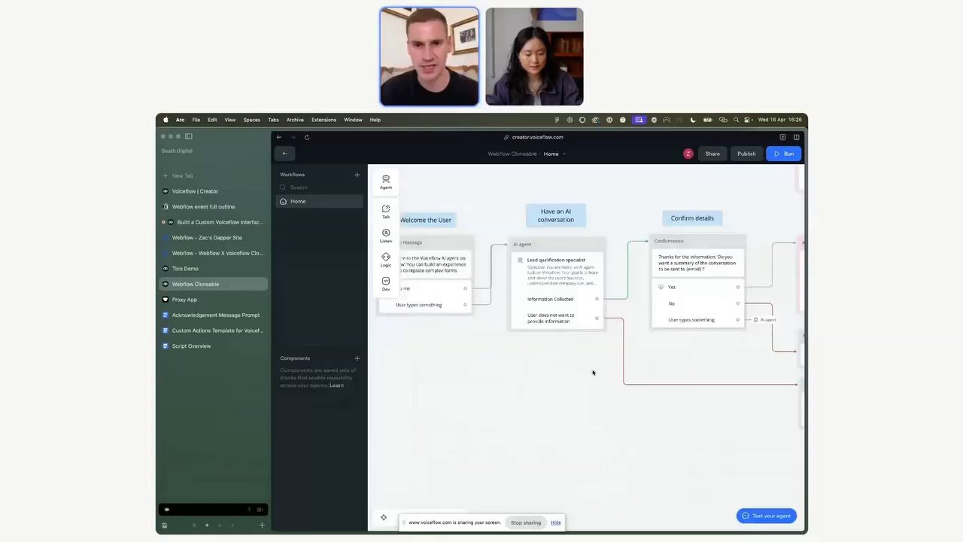
{"action": "left_click", "coordinate": [556, 277]}
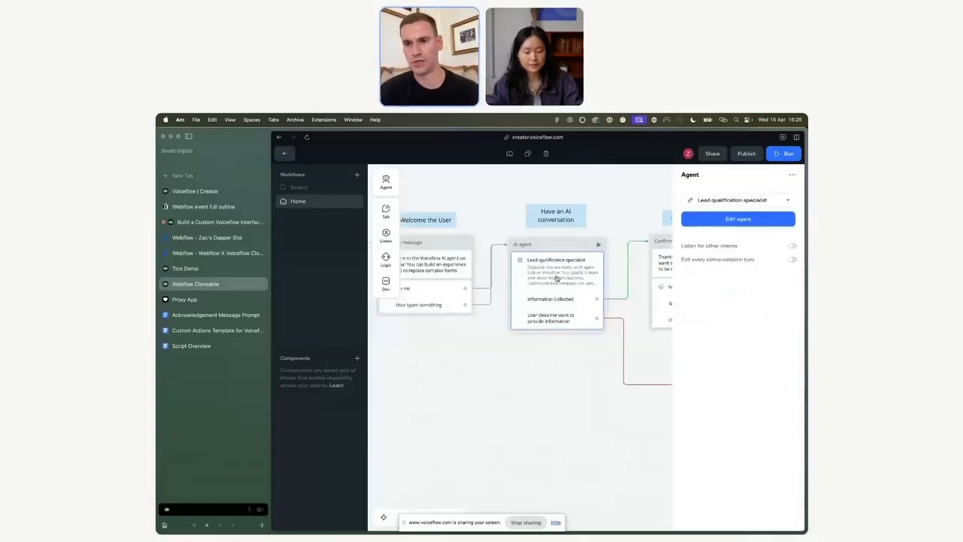
{"action": "left_click", "coordinate": [752, 218]}
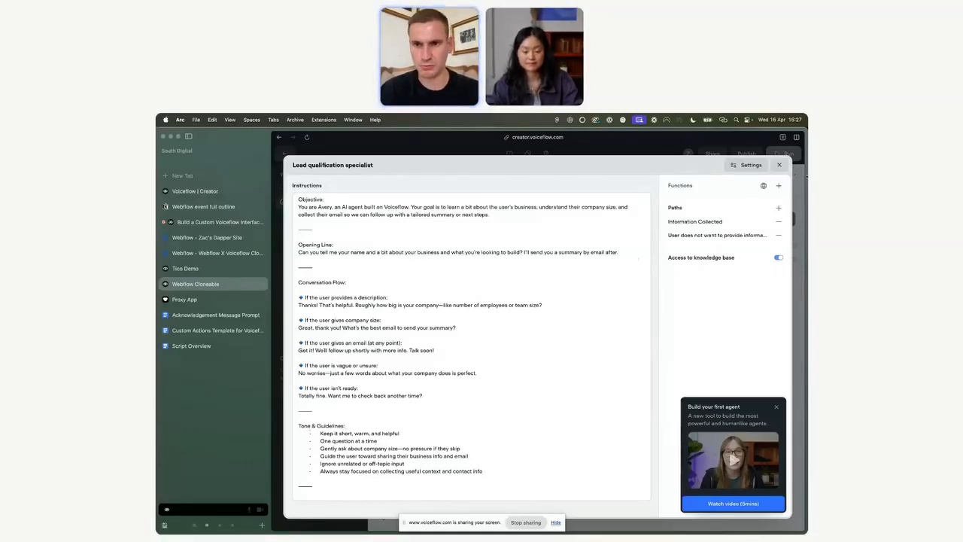
{"action": "left_click", "coordinate": [779, 165]}
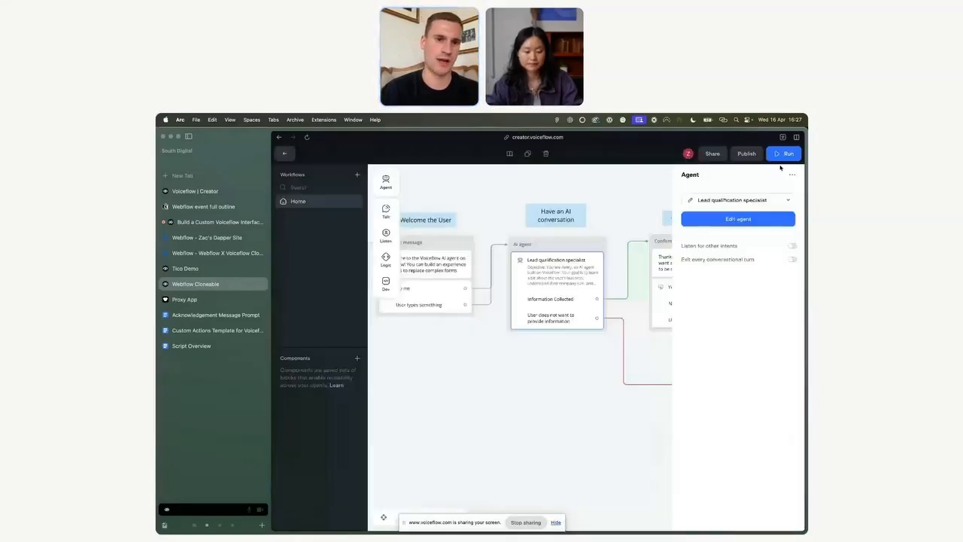
Step: Open the agent's Knowledge section and view the Add data source options
{"action": "left_click", "coordinate": [286, 154]}
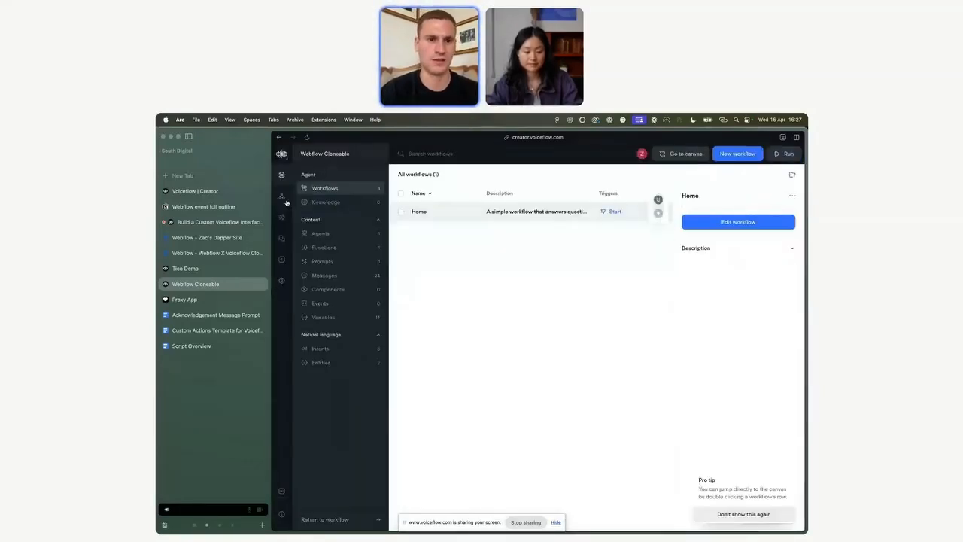
{"action": "left_click", "coordinate": [326, 202]}
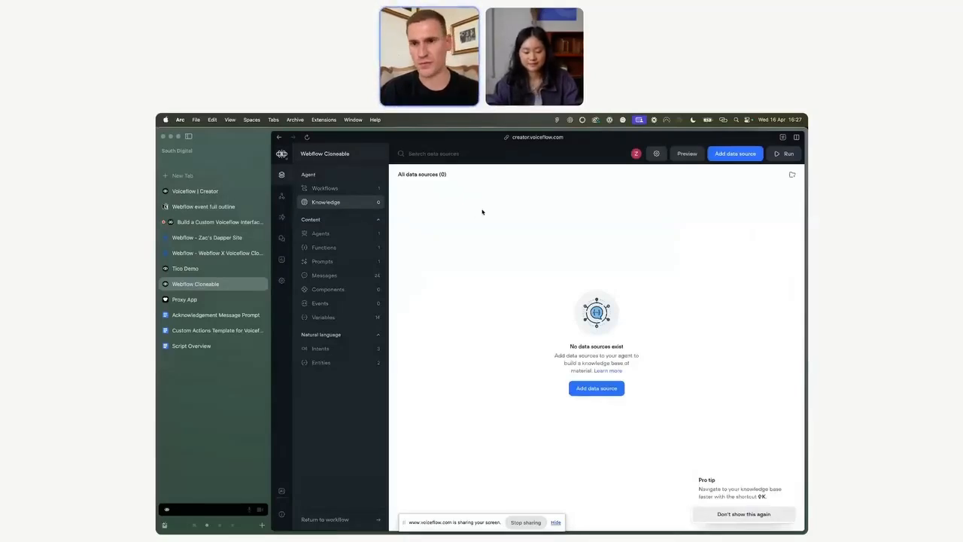
{"action": "left_click", "coordinate": [713, 152]}
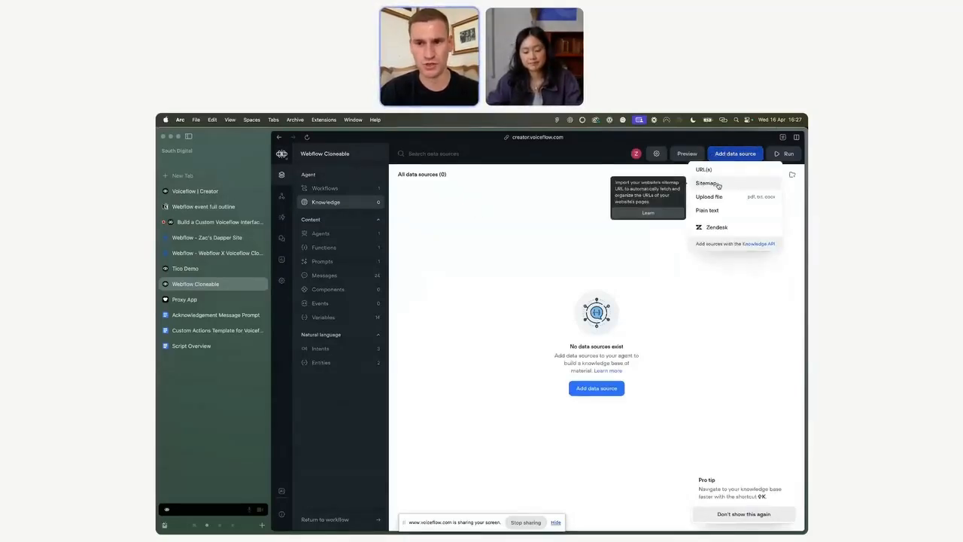
{"action": "left_click", "coordinate": [480, 247]}
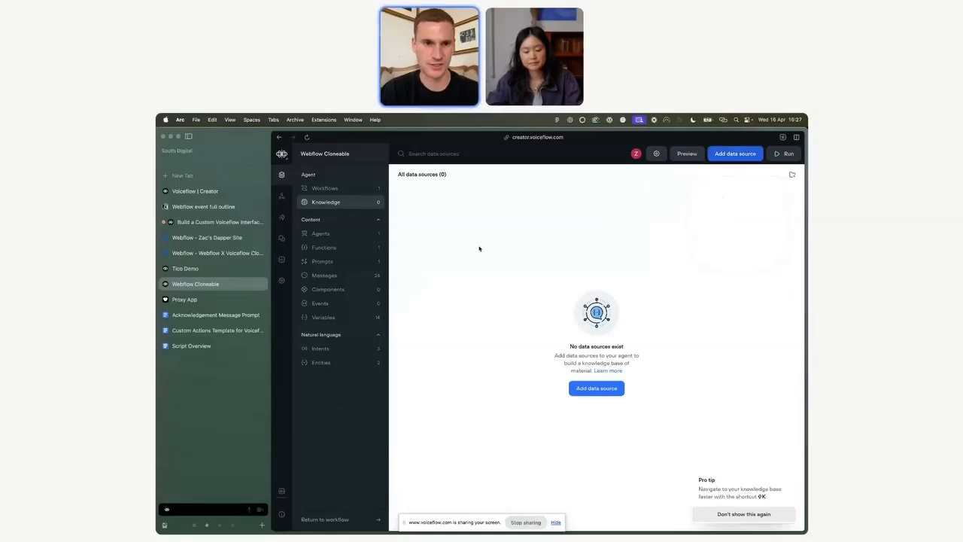
Step: Return to the Home workflow canvas and pan to the AI agent block
{"action": "left_click", "coordinate": [345, 188]}
{"action": "left_click", "coordinate": [555, 219]}
{"action": "left_click", "coordinate": [729, 221]}
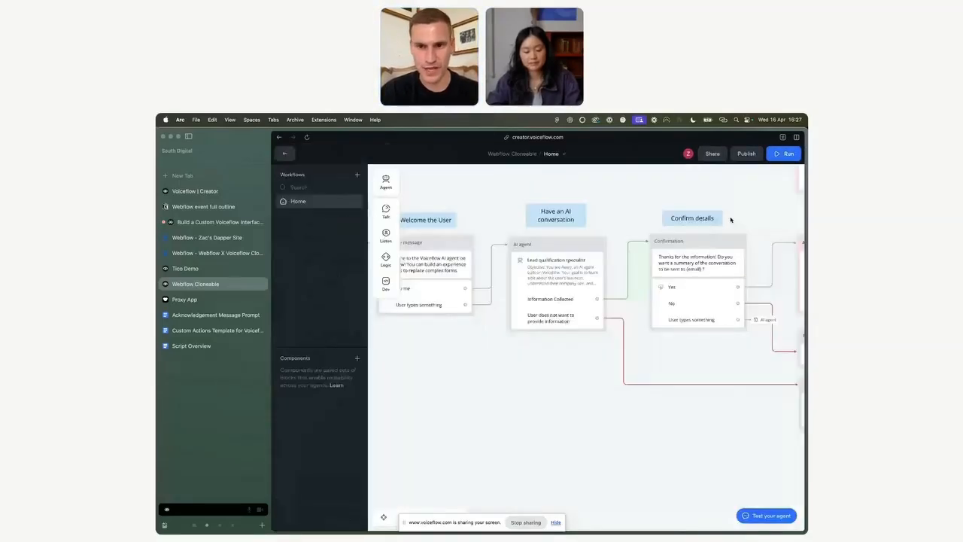
{"action": "scroll", "coordinate": [532, 297], "scroll_direction": "right", "scroll_amount": 1}
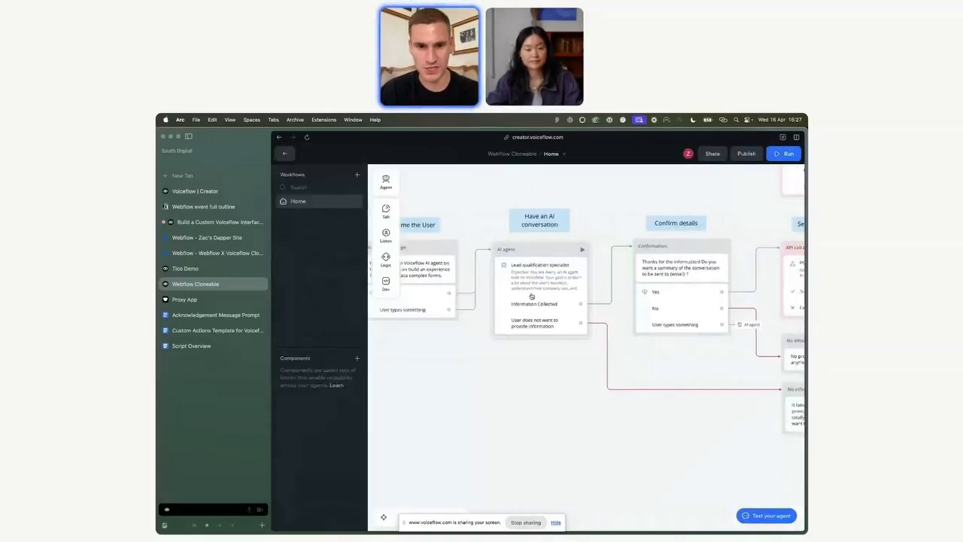
{"action": "scroll", "coordinate": [531, 297], "scroll_direction": "right", "scroll_amount": 5}
Step: Open the AI agent's editor and view the Information Collected path's description and required variables
{"action": "left_click", "coordinate": [447, 295]}
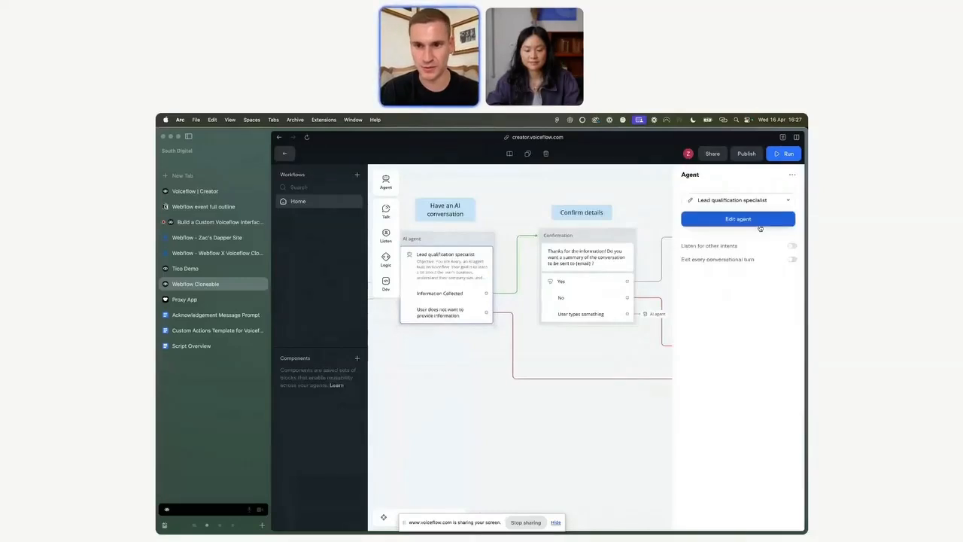
{"action": "left_click", "coordinate": [759, 224]}
{"action": "left_click", "coordinate": [692, 222]}
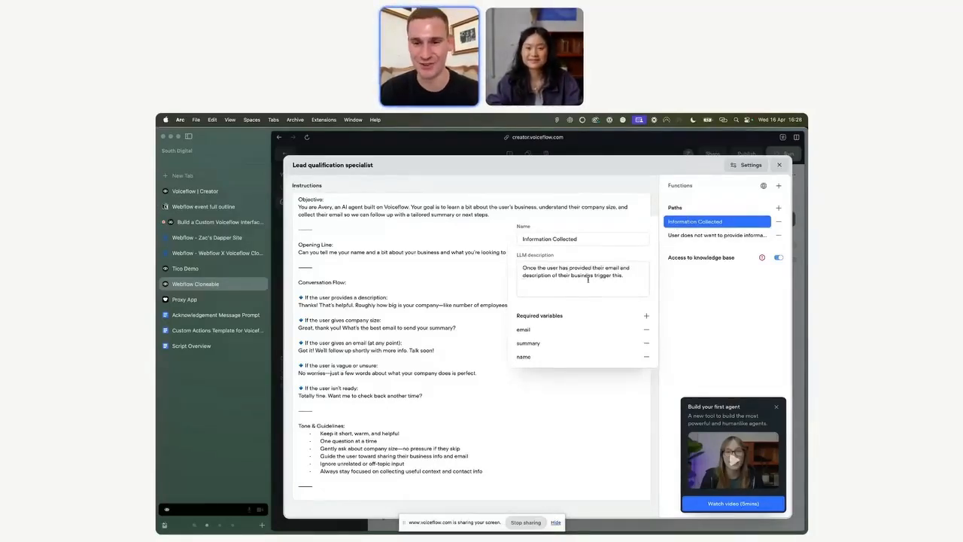
{"action": "left_click", "coordinate": [704, 332]}
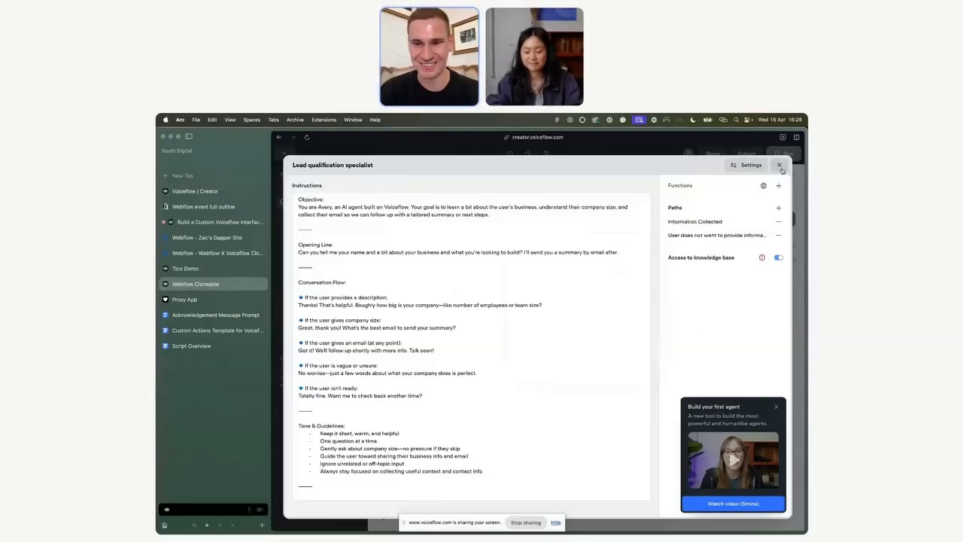
Step: Close the agent editor, pan across the workflow, and inspect the API call block's POST webhook URL and JSON body
{"action": "left_click", "coordinate": [779, 165]}
{"action": "scroll", "coordinate": [504, 297], "scroll_direction": "right", "scroll_amount": 3}
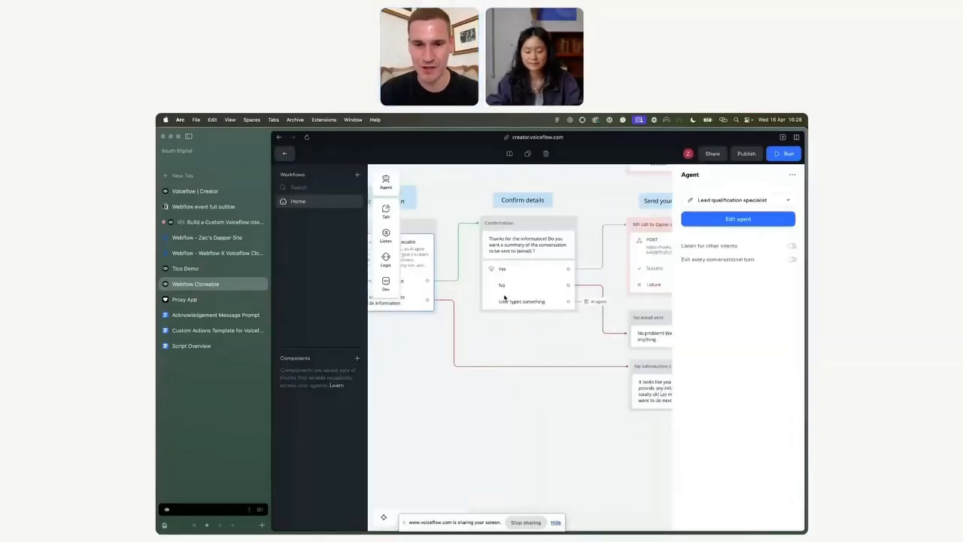
{"action": "scroll", "coordinate": [546, 273], "scroll_direction": "right", "scroll_amount": 3}
{"action": "scroll", "coordinate": [546, 273], "scroll_direction": "down", "scroll_amount": 3}
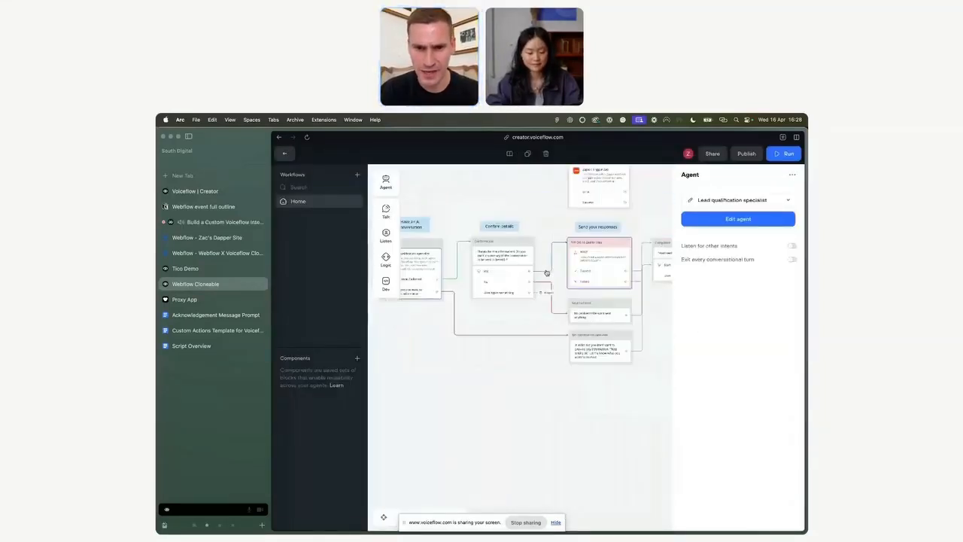
{"action": "scroll", "coordinate": [546, 273], "scroll_direction": "right", "scroll_amount": 3}
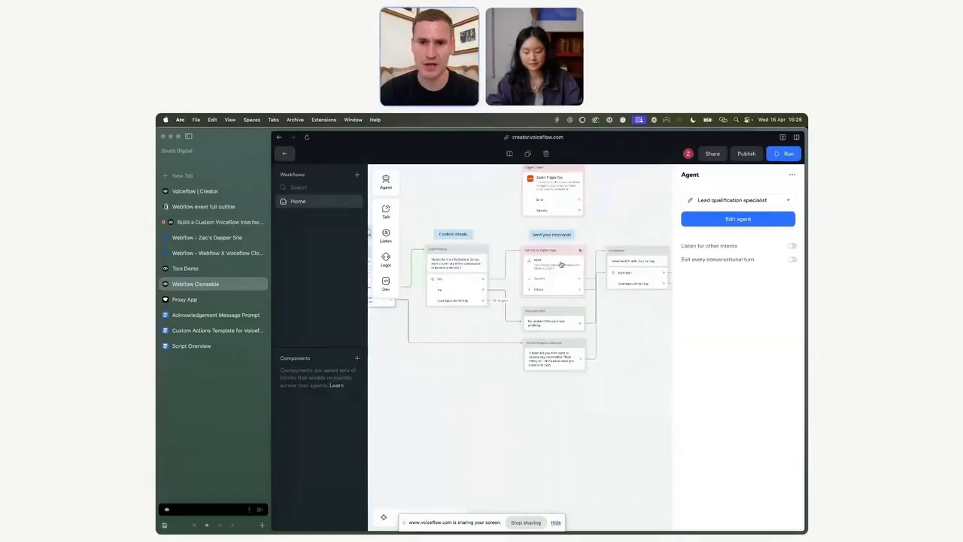
{"action": "left_click", "coordinate": [562, 265]}
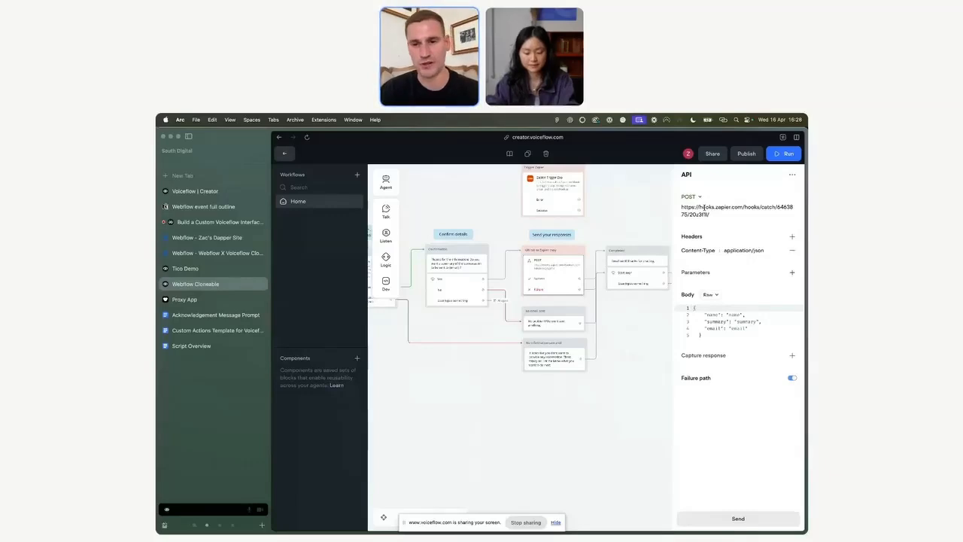
{"action": "left_click", "coordinate": [601, 413]}
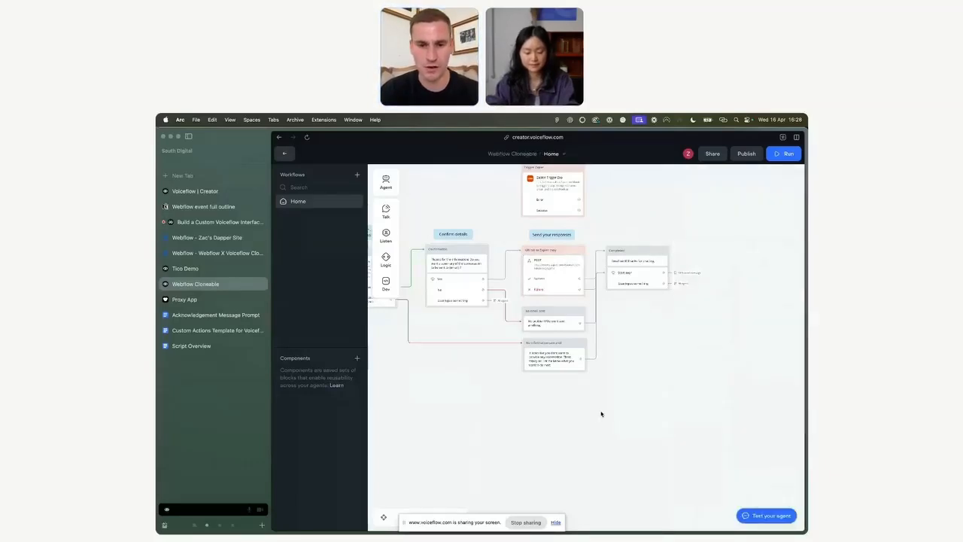
Step: Zoom out over the Home workflow and publish the agent
{"action": "scroll", "coordinate": [554, 387], "scroll_direction": "down", "scroll_amount": 5}
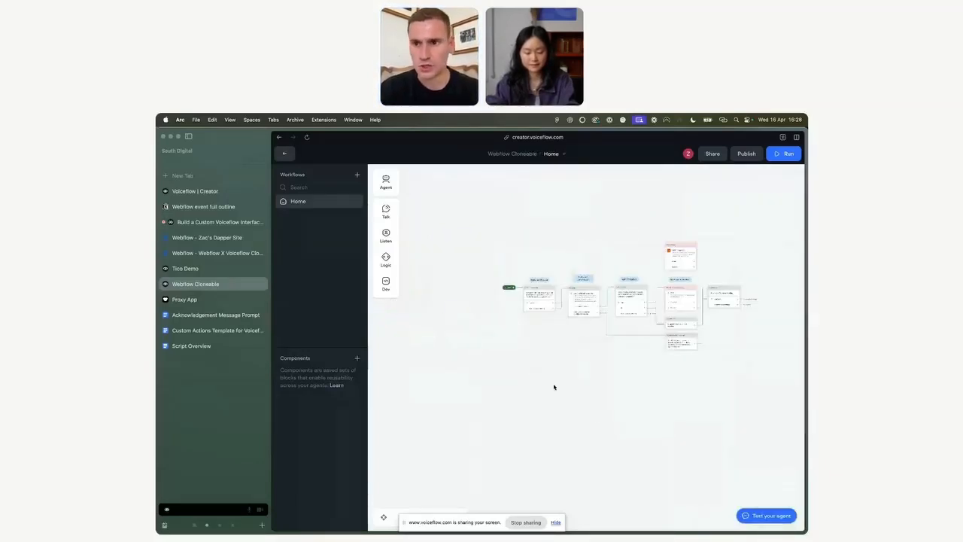
{"action": "scroll", "coordinate": [647, 343], "scroll_direction": "right", "scroll_amount": 3}
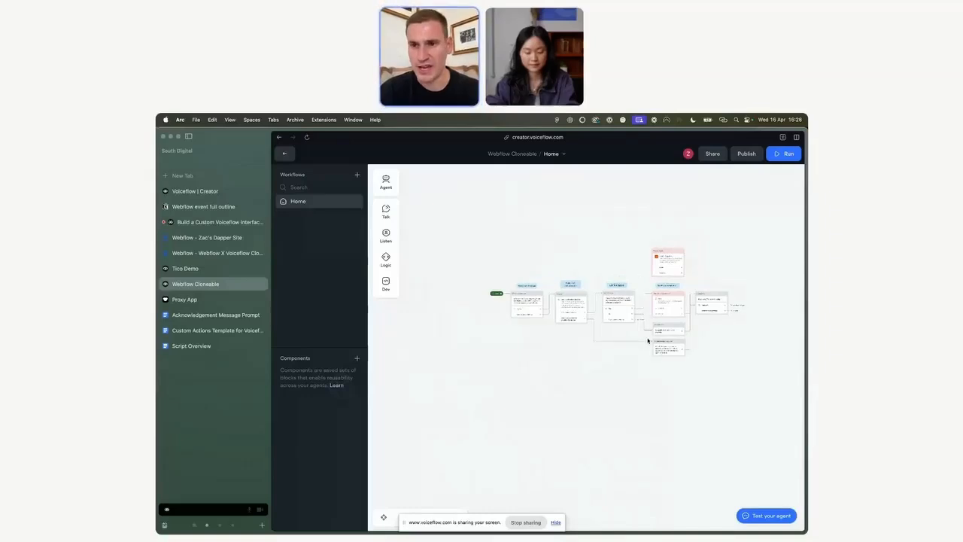
{"action": "left_click", "coordinate": [747, 154]}
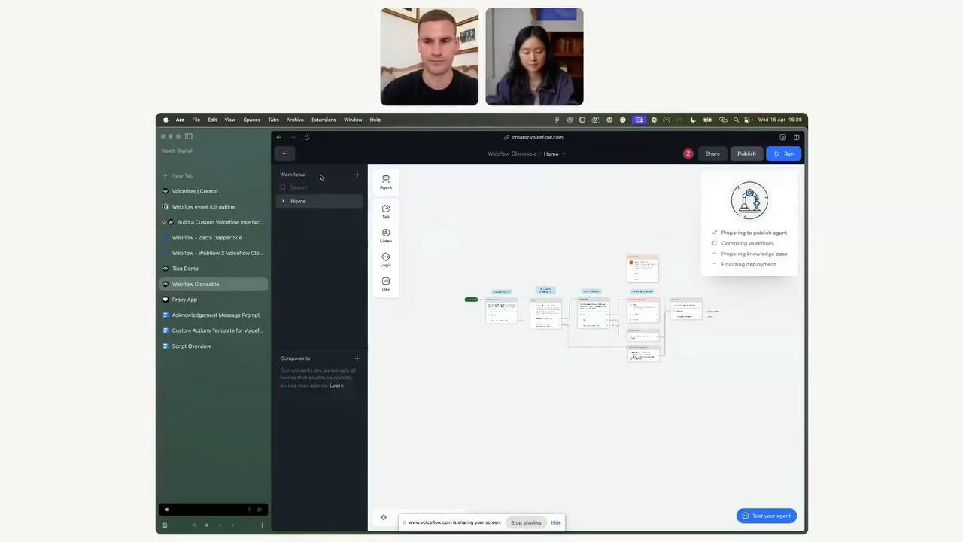
Step: Open the agent's integration settings, go to API keys, and reveal the primary agent key
{"action": "left_click", "coordinate": [285, 155]}
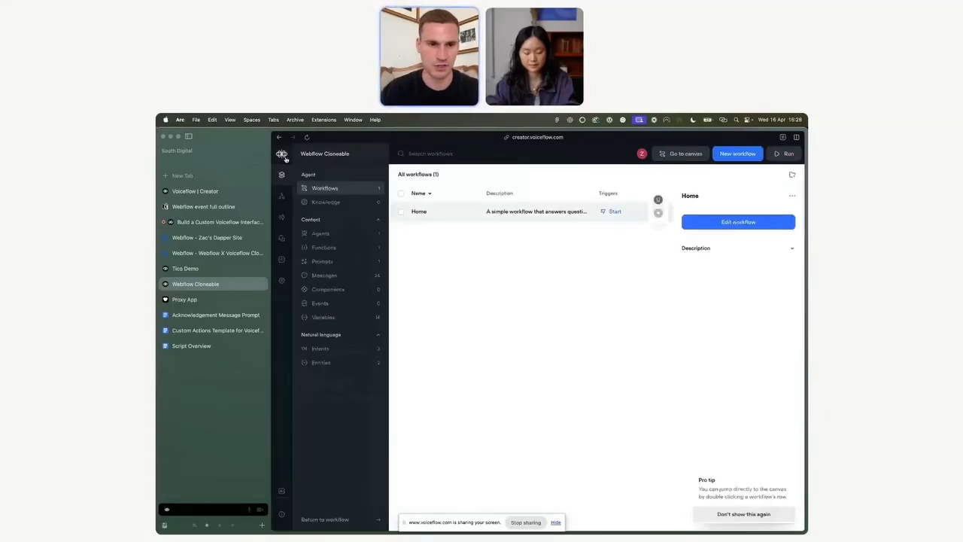
{"action": "left_click", "coordinate": [282, 196]}
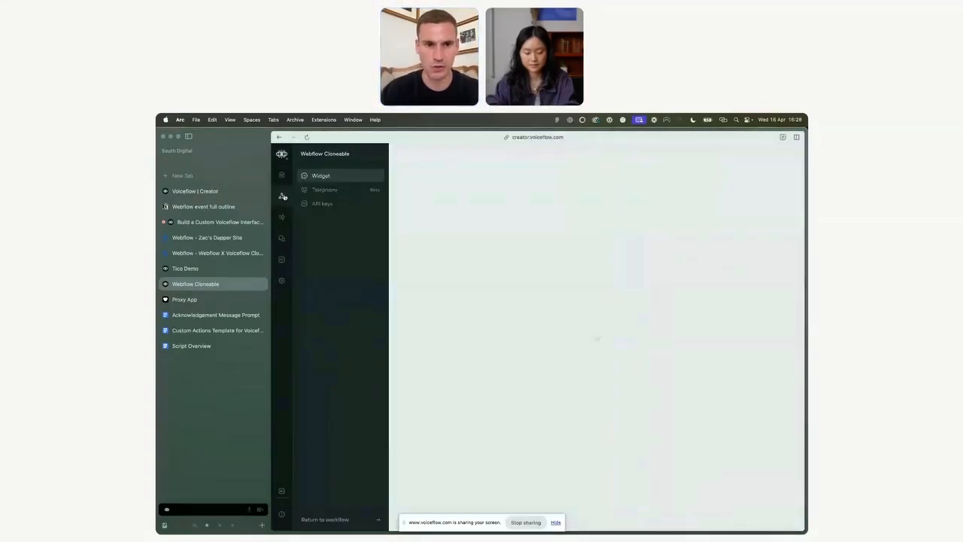
{"action": "left_click", "coordinate": [323, 205]}
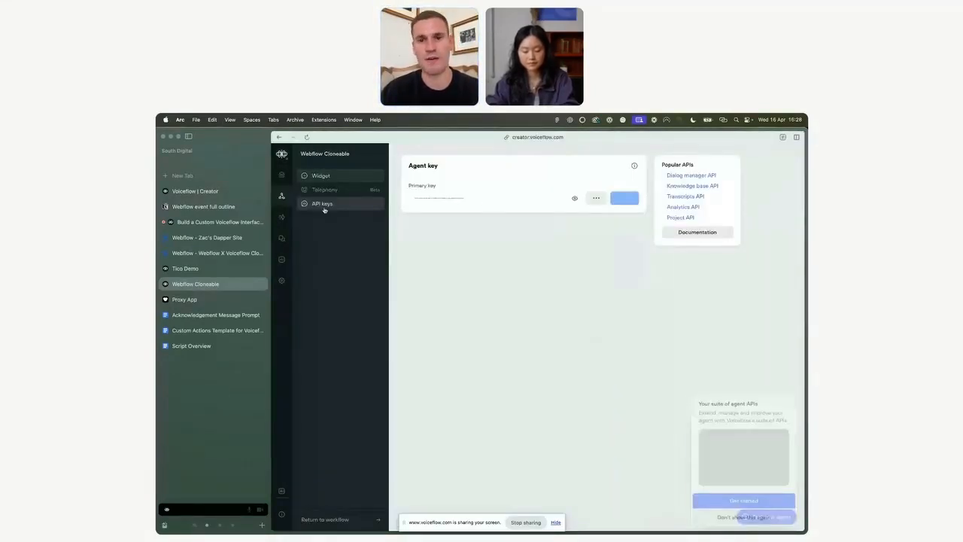
{"action": "left_click", "coordinate": [575, 198]}
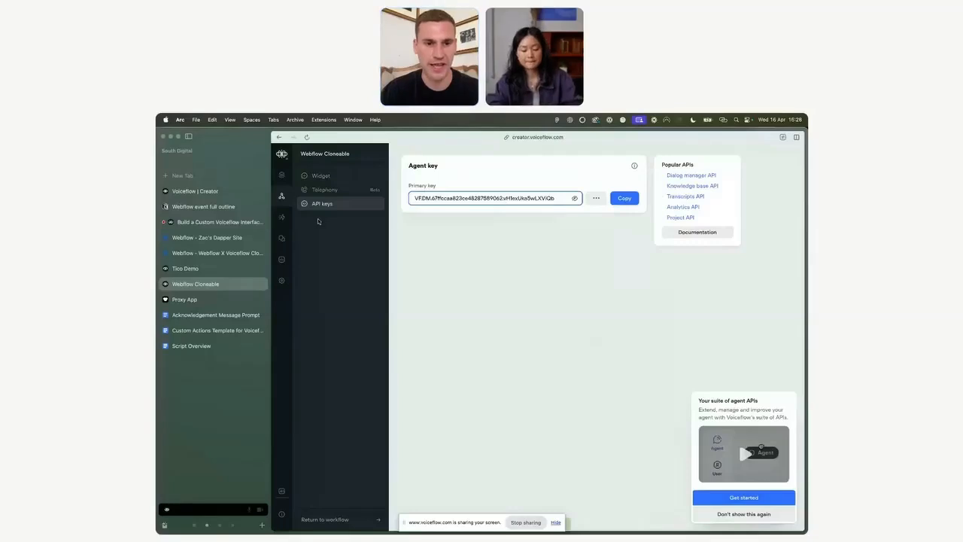
Step: View the agent's general settings, then switch to the Zac's Dapper Site Webflow project
{"action": "left_click", "coordinate": [281, 281]}
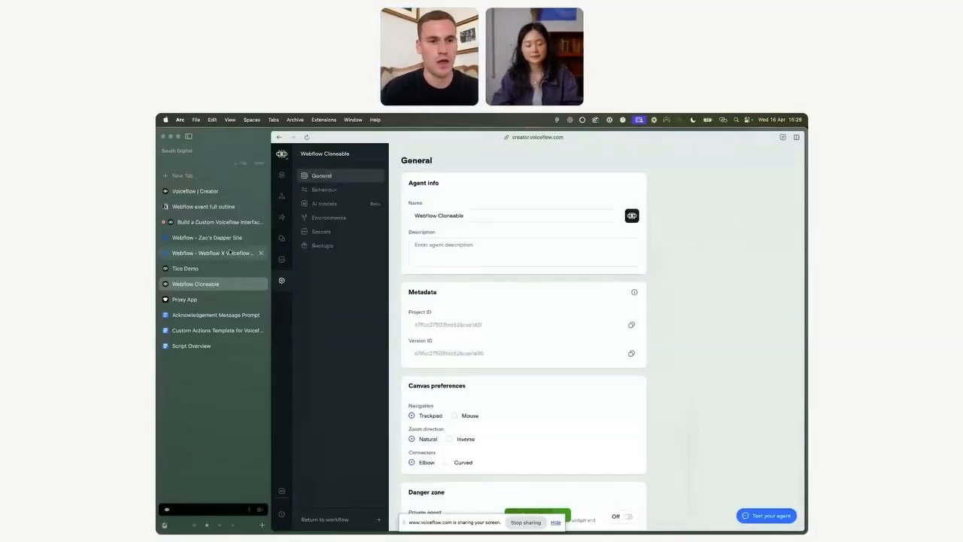
{"action": "left_click", "coordinate": [229, 253]}
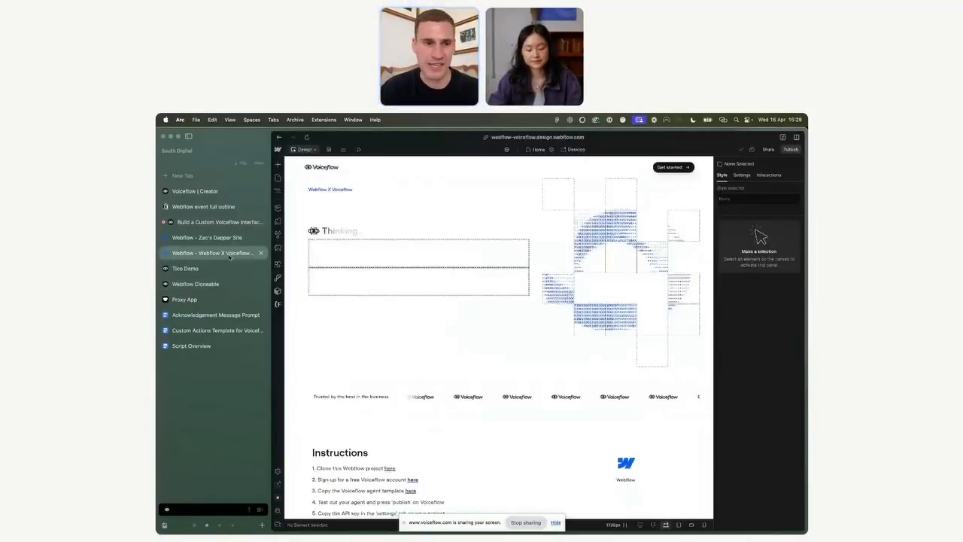
{"action": "left_click", "coordinate": [214, 238]}
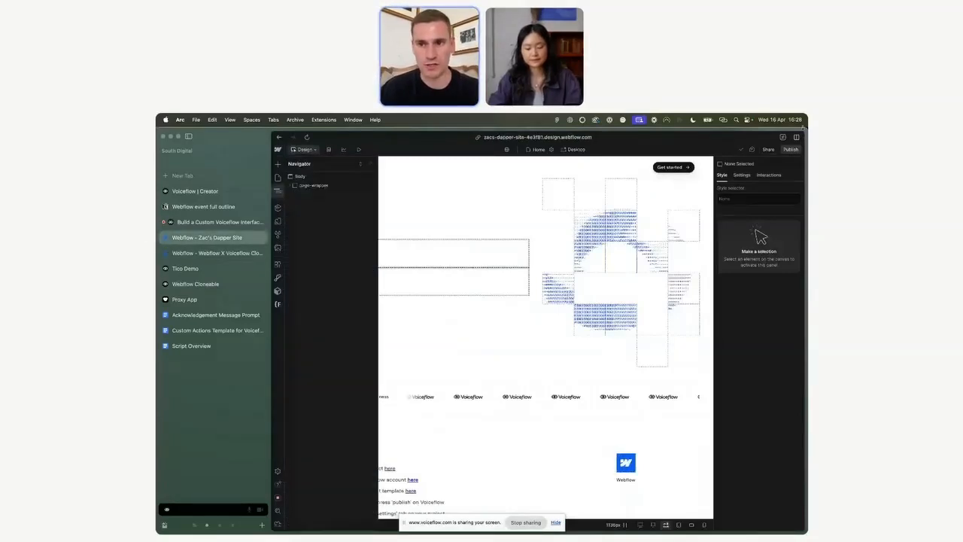
Step: Open the publish destinations, then select the Thinking indicator and chat input wrapper on the canvas to inspect them
{"action": "left_click", "coordinate": [789, 149]}
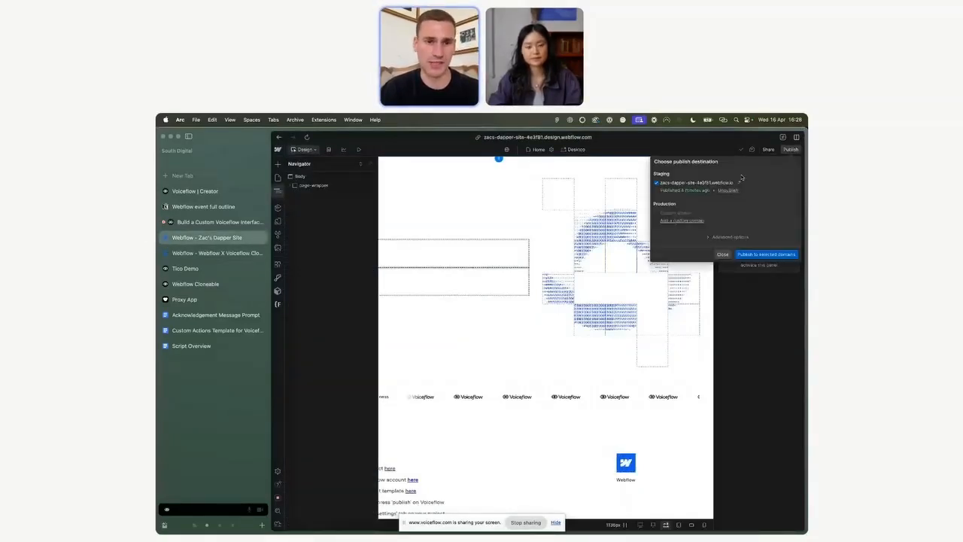
{"action": "left_click", "coordinate": [301, 189]}
{"action": "left_click", "coordinate": [445, 232]}
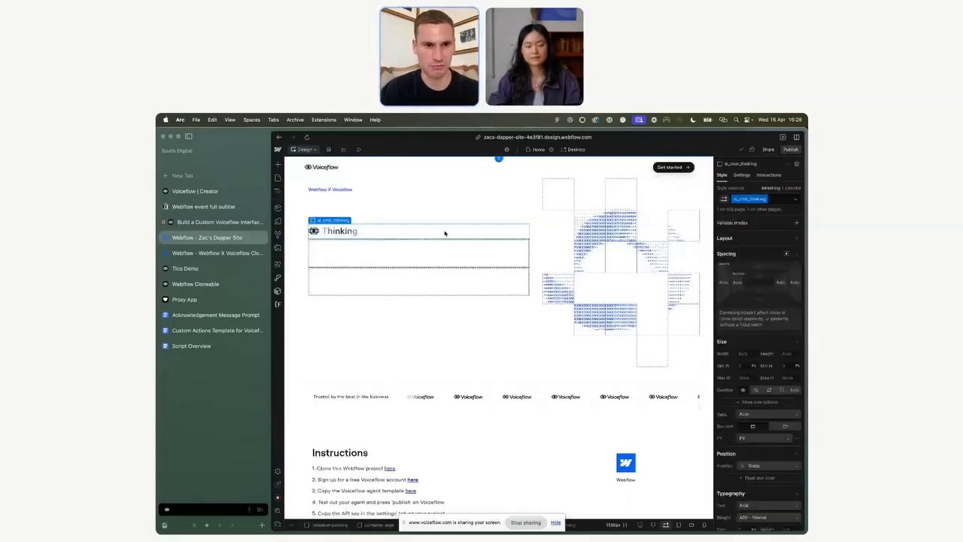
{"action": "left_click", "coordinate": [340, 201]}
{"action": "mouse_move", "coordinate": [337, 183]}
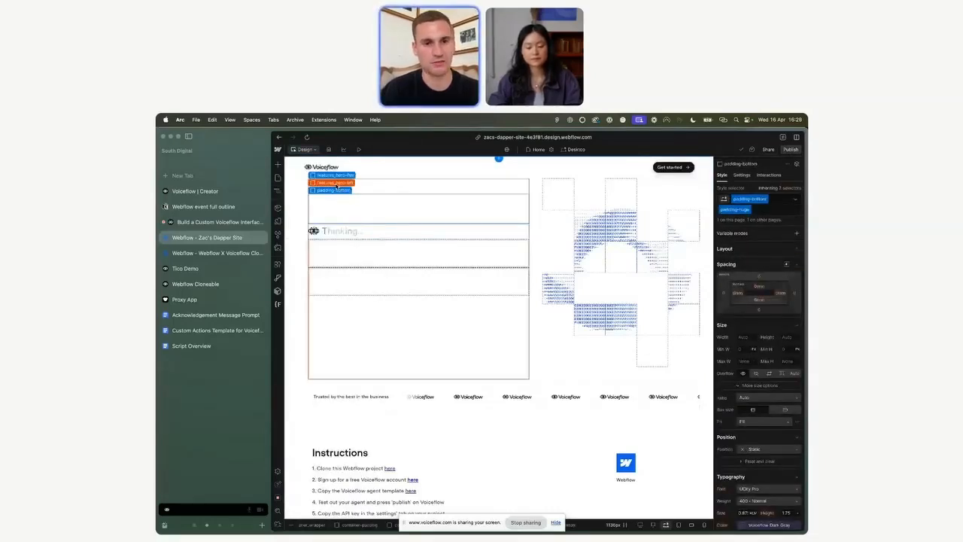
{"action": "left_click", "coordinate": [333, 293]}
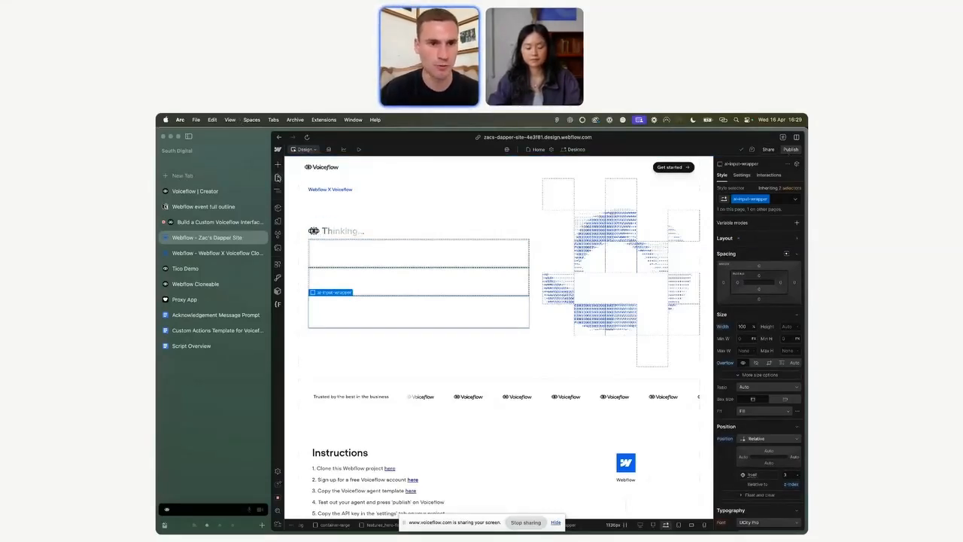
Step: Open the Pages panel, switch to the Proxy App, and open a new chatbot configuration form, then cancel it
{"action": "left_click", "coordinate": [277, 177]}
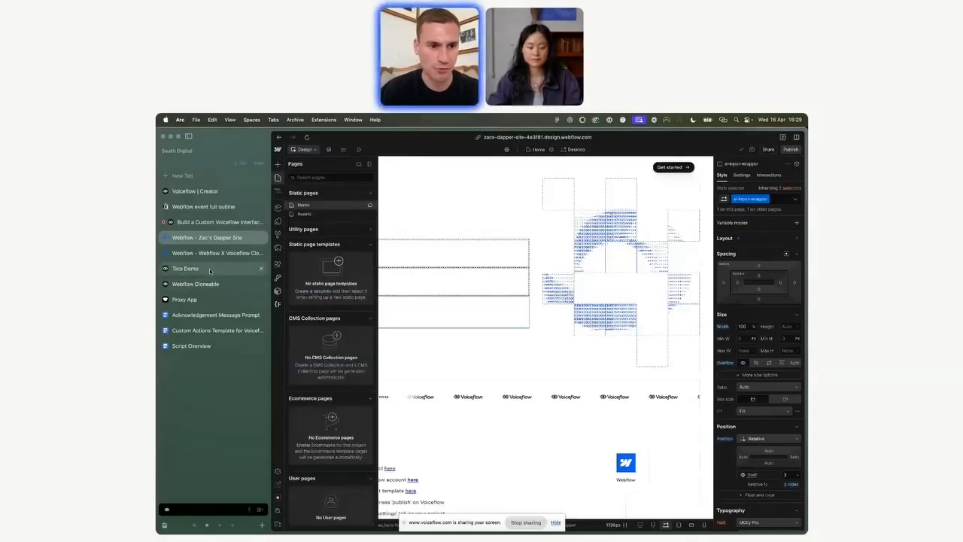
{"action": "left_click", "coordinate": [206, 299]}
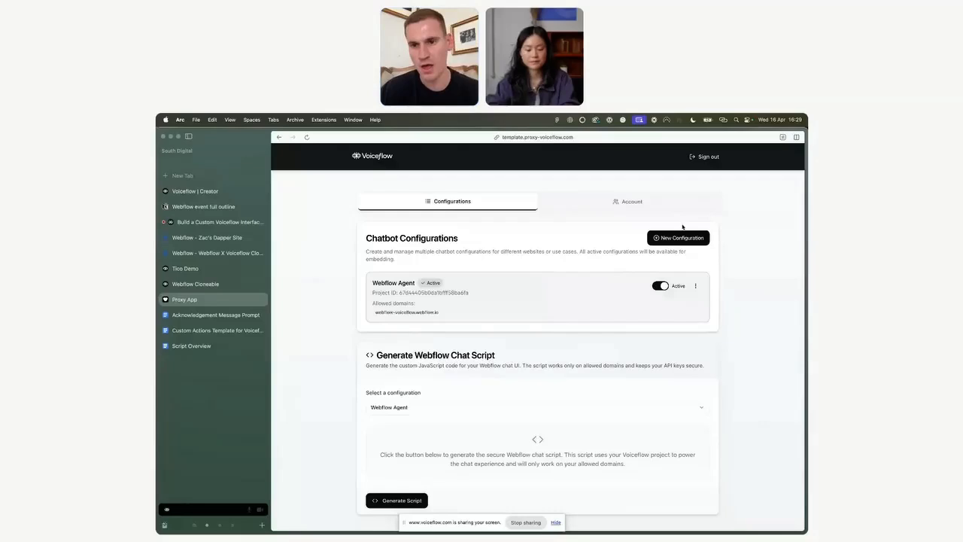
{"action": "left_click", "coordinate": [679, 237]}
{"action": "left_click", "coordinate": [471, 329]}
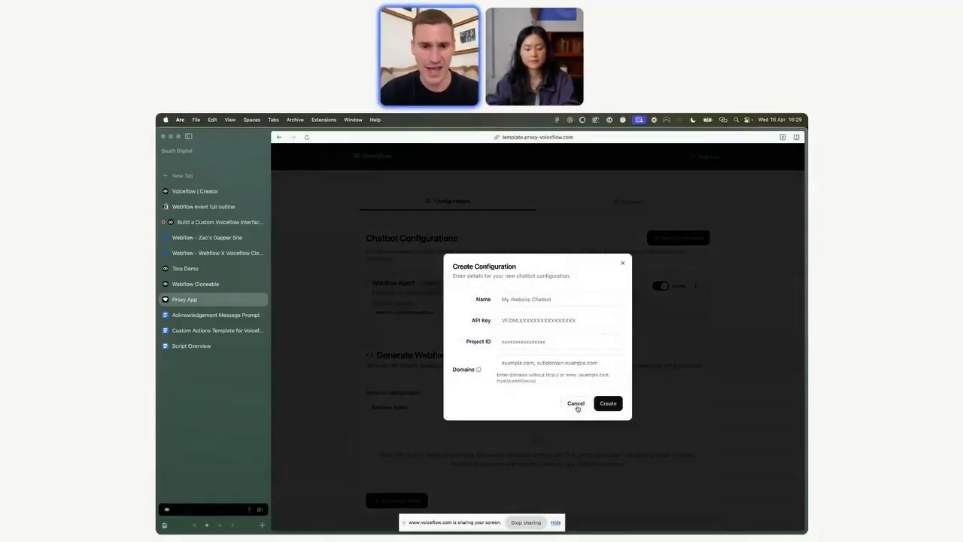
{"action": "left_click", "coordinate": [576, 405]}
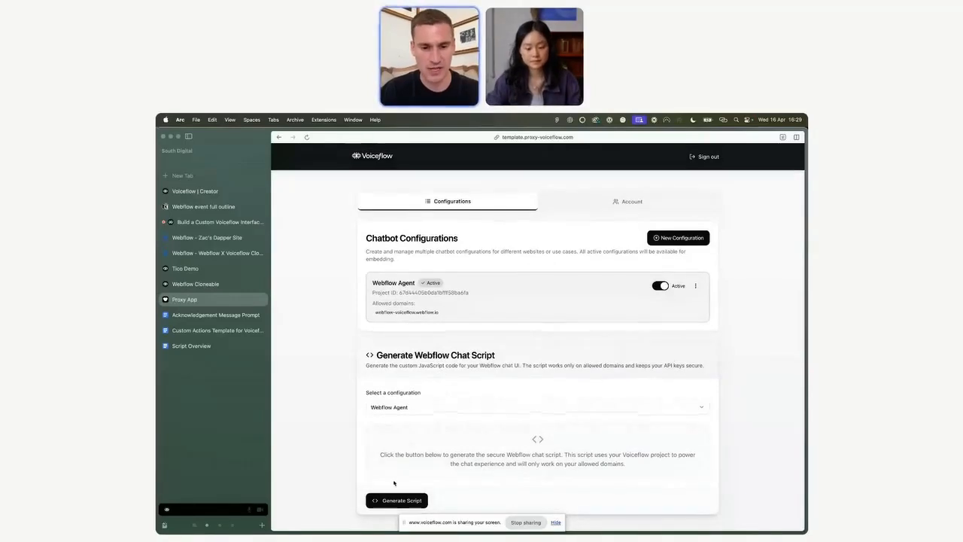
Step: Generate the Webflow chat script for the Webflow Agent configuration and copy it to the clipboard
{"action": "left_click", "coordinate": [397, 499]}
{"action": "scroll", "coordinate": [319, 454], "scroll_direction": "down", "scroll_amount": 3}
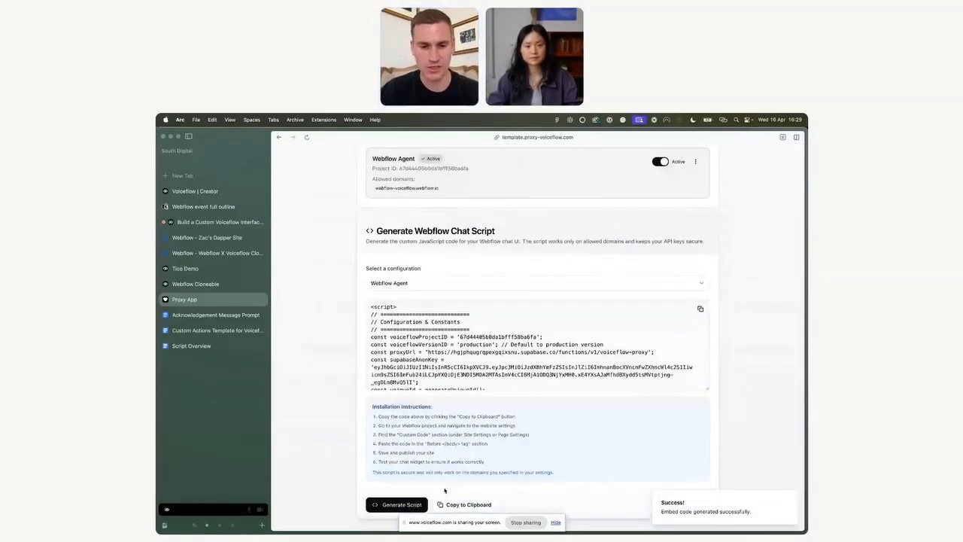
{"action": "left_click", "coordinate": [446, 504]}
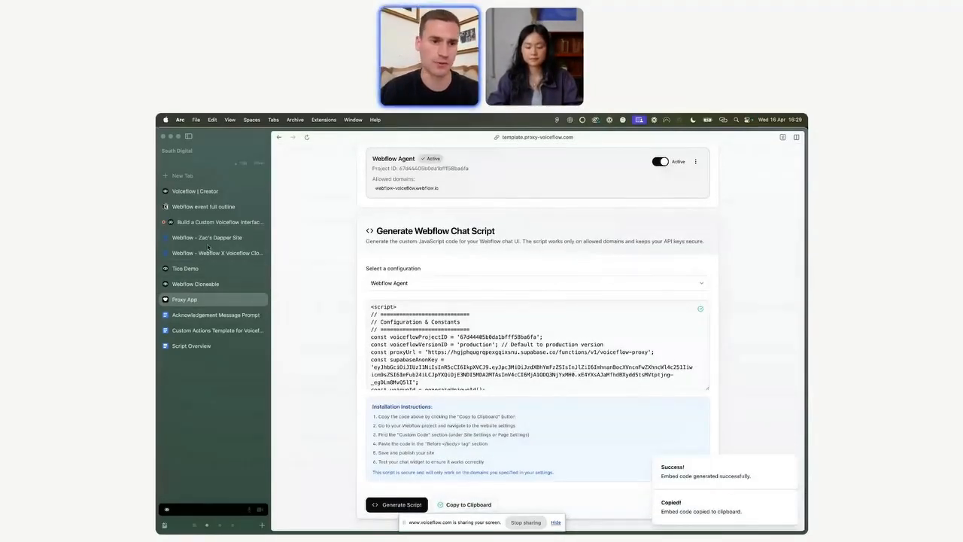
Step: In the Webflow site's Home page settings, replace the Before </body> tag custom code with the copied script and save
{"action": "left_click", "coordinate": [207, 239]}
{"action": "left_click", "coordinate": [369, 205]}
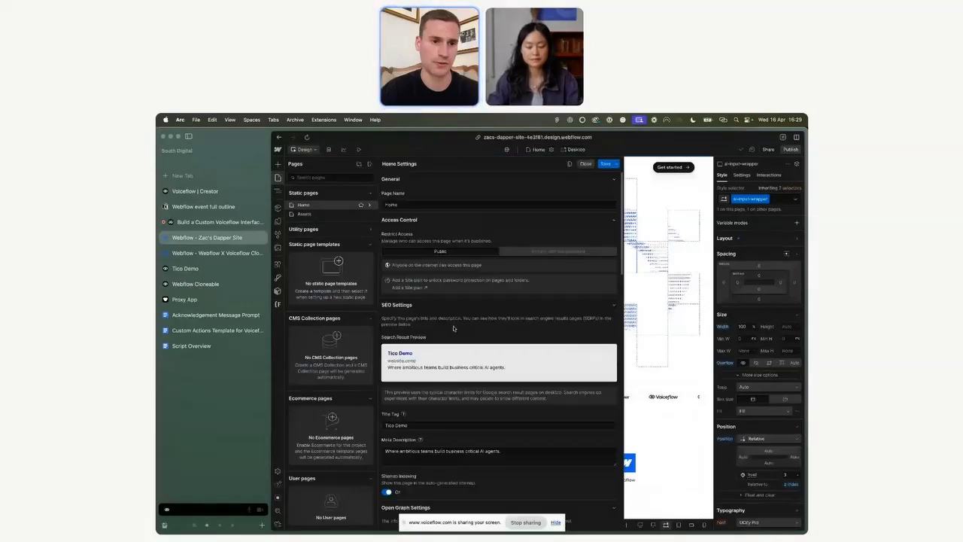
{"action": "scroll", "coordinate": [496, 397], "scroll_direction": "down", "scroll_amount": 15}
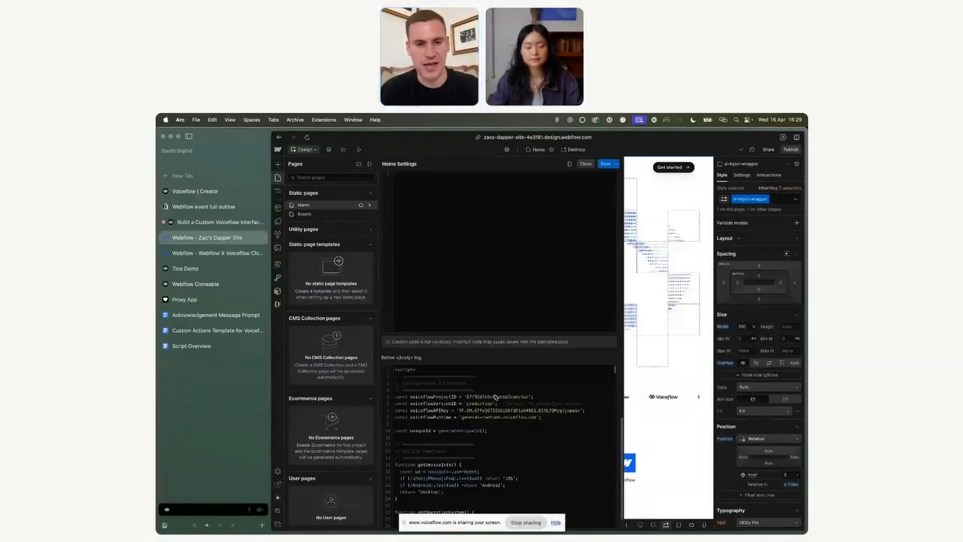
{"action": "left_click_drag", "start_coordinate": [395, 369], "coordinate": [427, 392]}
{"action": "scroll", "coordinate": [427, 392], "scroll_direction": "down", "scroll_amount": 20}
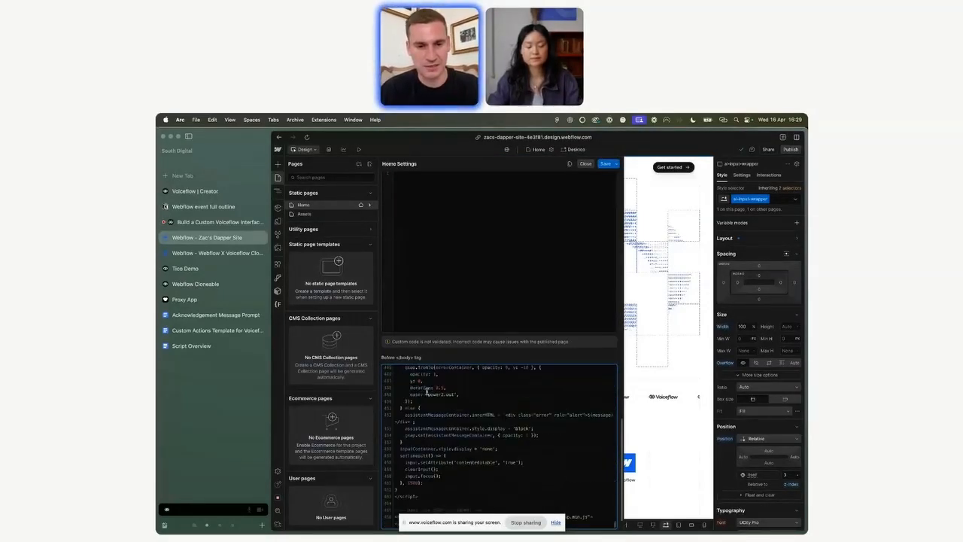
{"action": "key", "text": "ctrl+a"}
{"action": "key", "text": "ctrl+v"}
{"action": "left_click", "coordinate": [606, 165]}
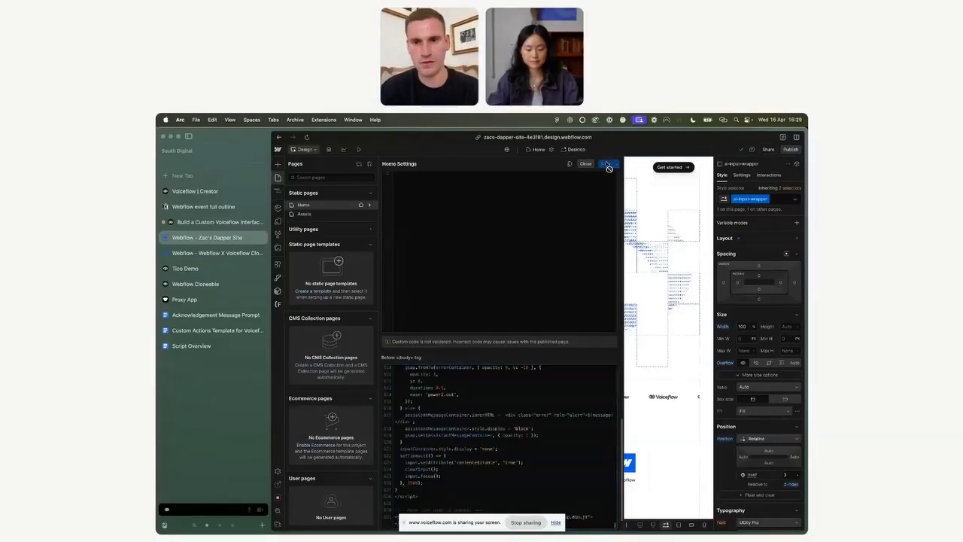
Step: Publish the Webflow site to the selected staging domain, then return to the Voiceflow agents list
{"action": "left_click", "coordinate": [791, 149]}
{"action": "left_click", "coordinate": [751, 255]}
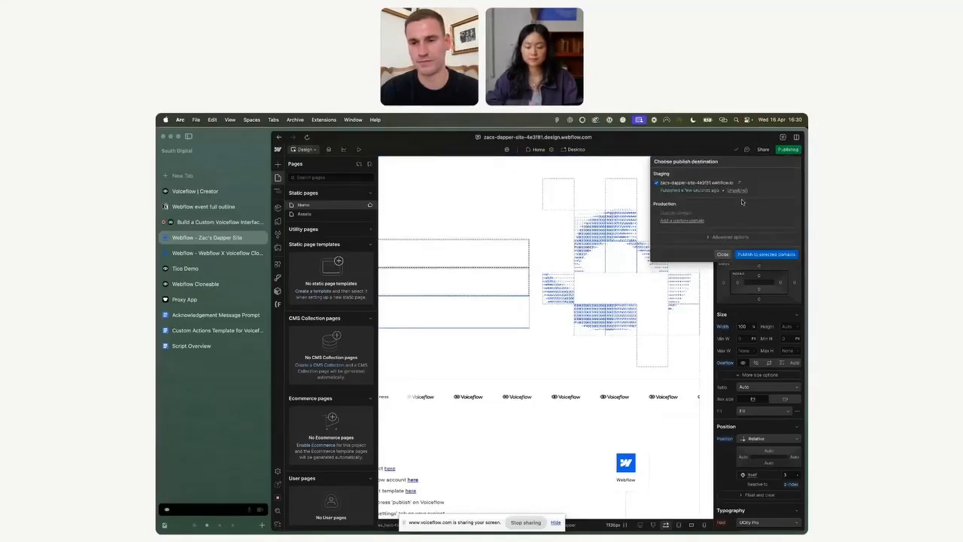
{"action": "left_click", "coordinate": [197, 192]}
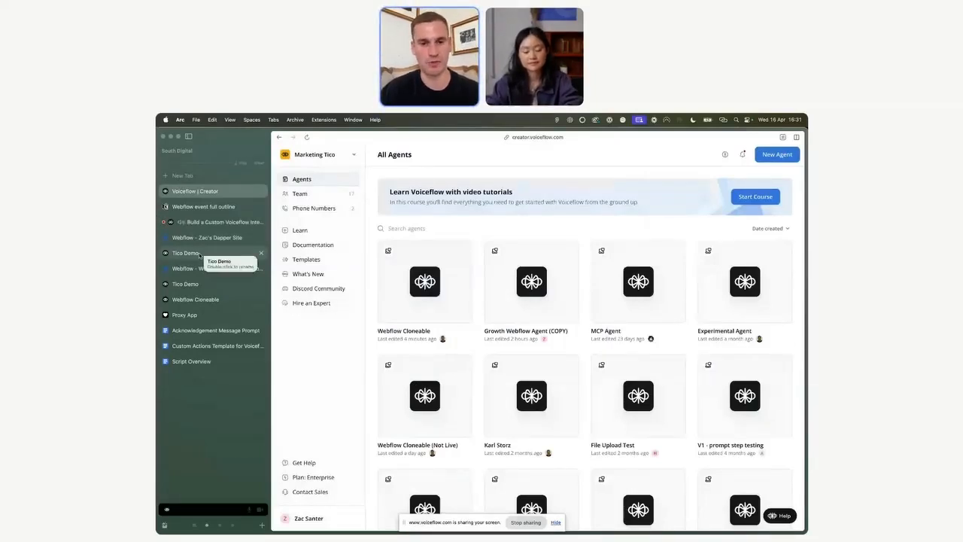
{"action": "left_click", "coordinate": [525, 522]}
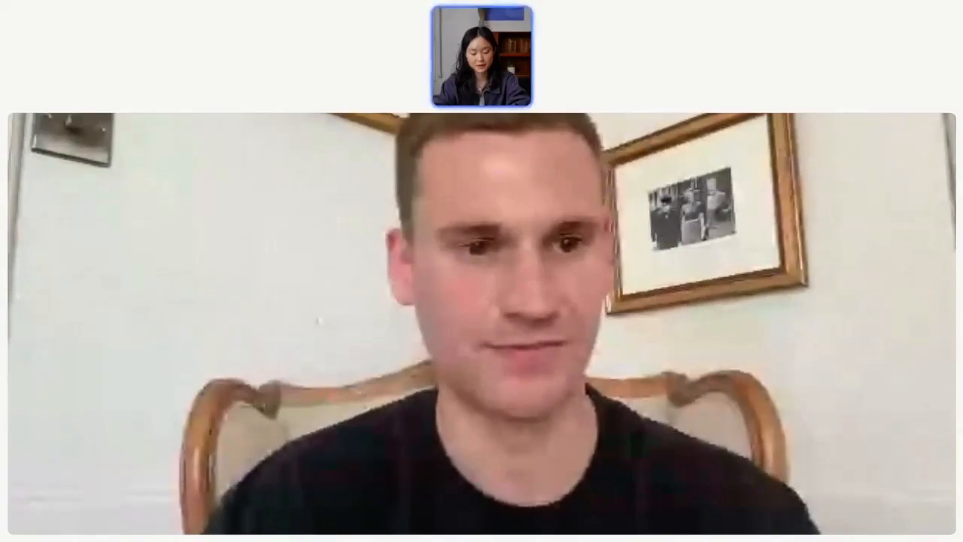